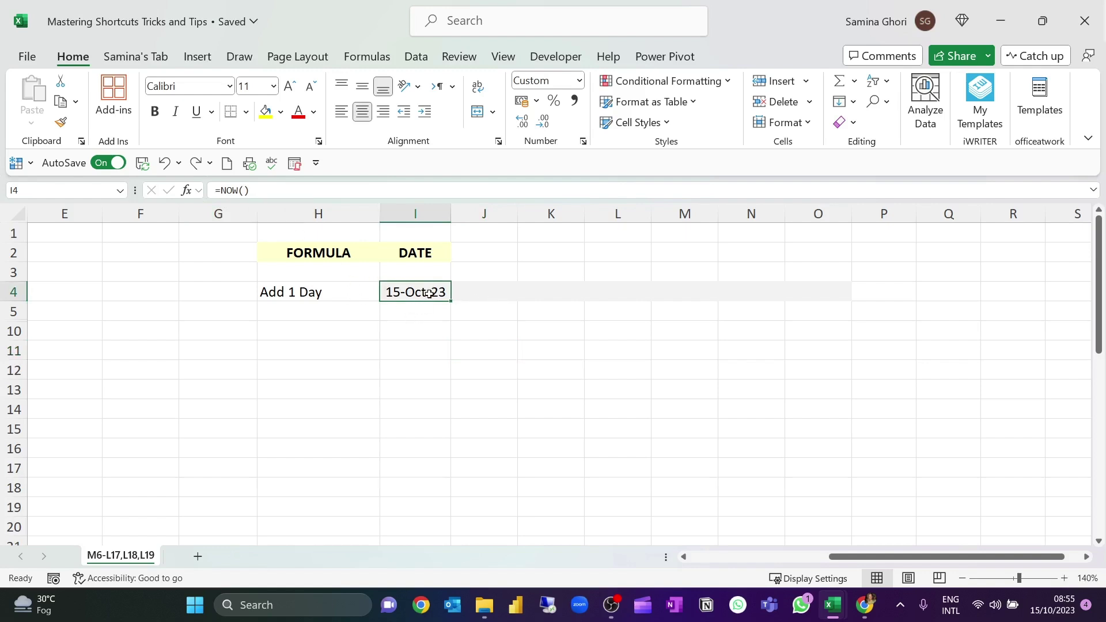
Enter the formula =I4+1 in J4 to add one day to the start date, and fill it across to O4
click(507, 291)
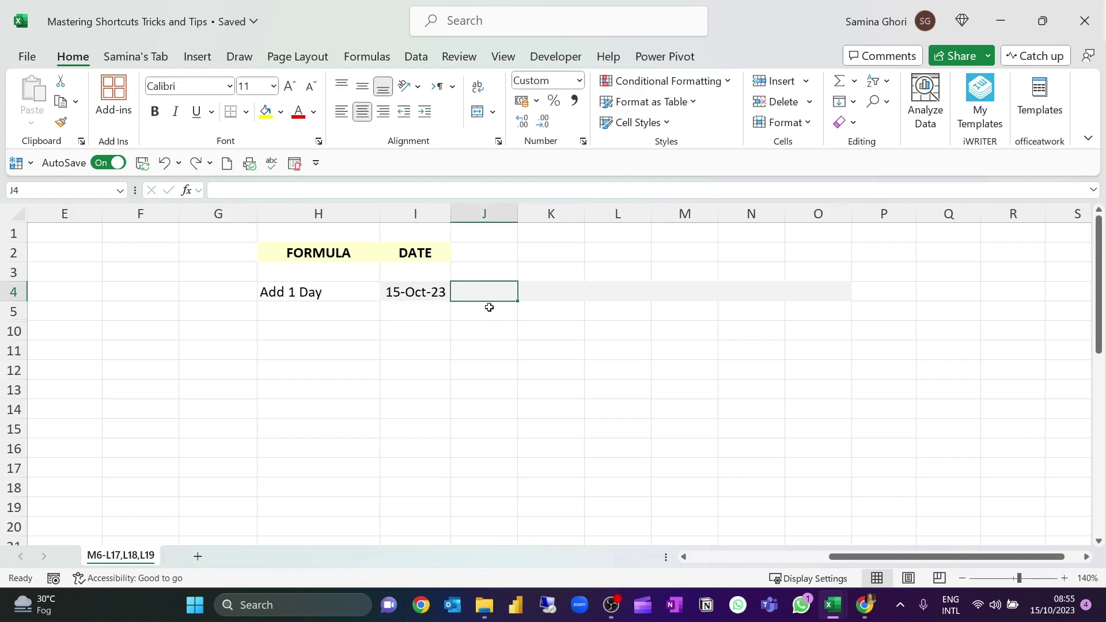
text(=)
click(412, 292)
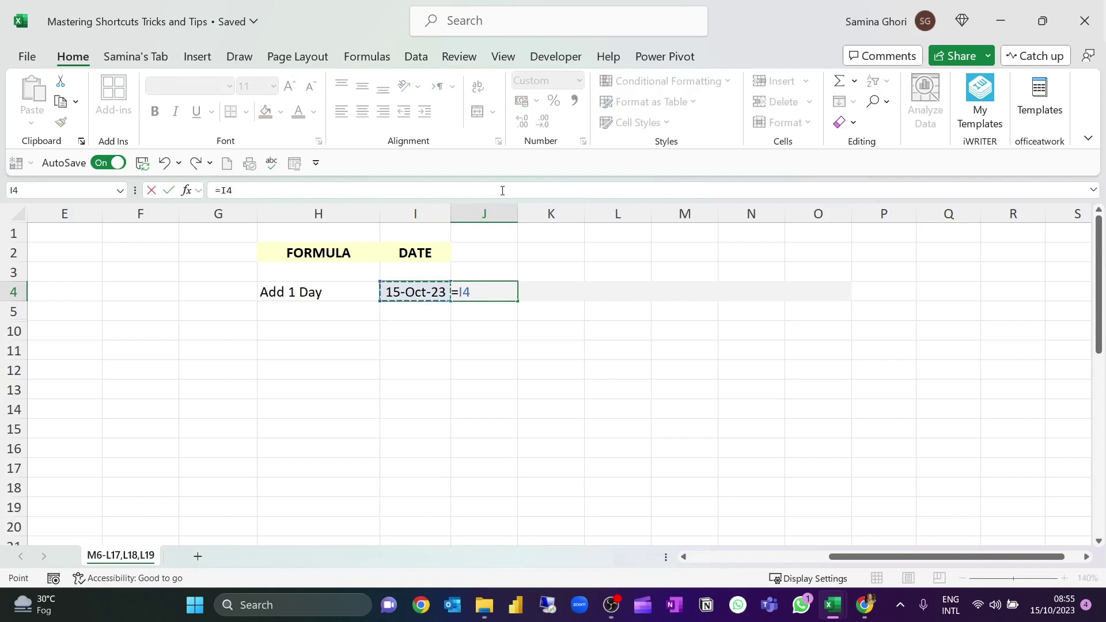
text(+1)
key(Return)
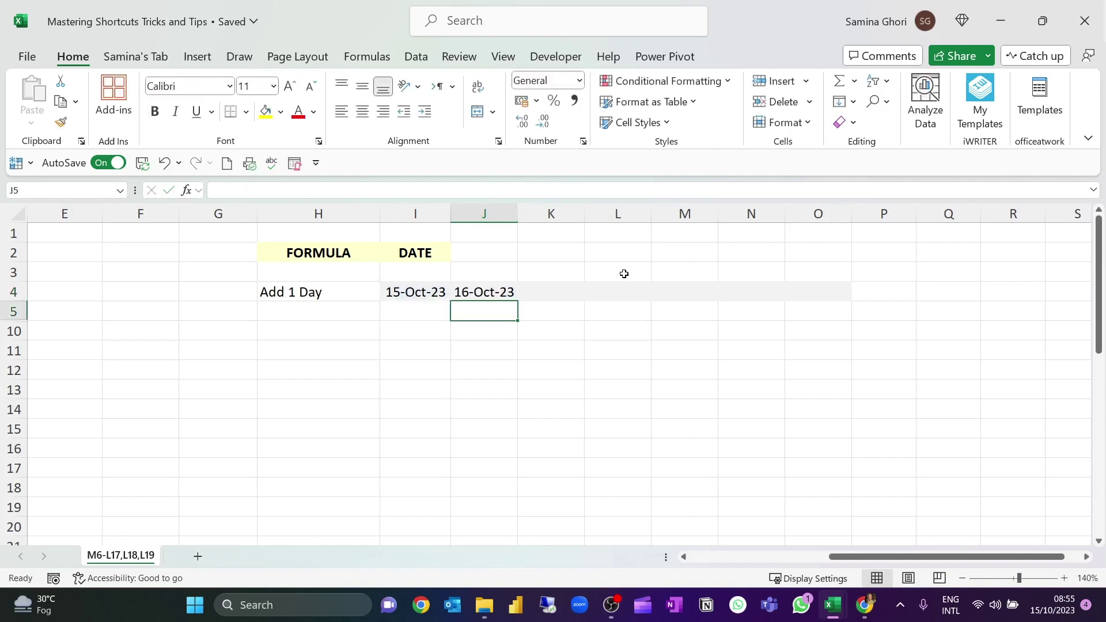
click(486, 289)
drag(519, 303, 836, 295)
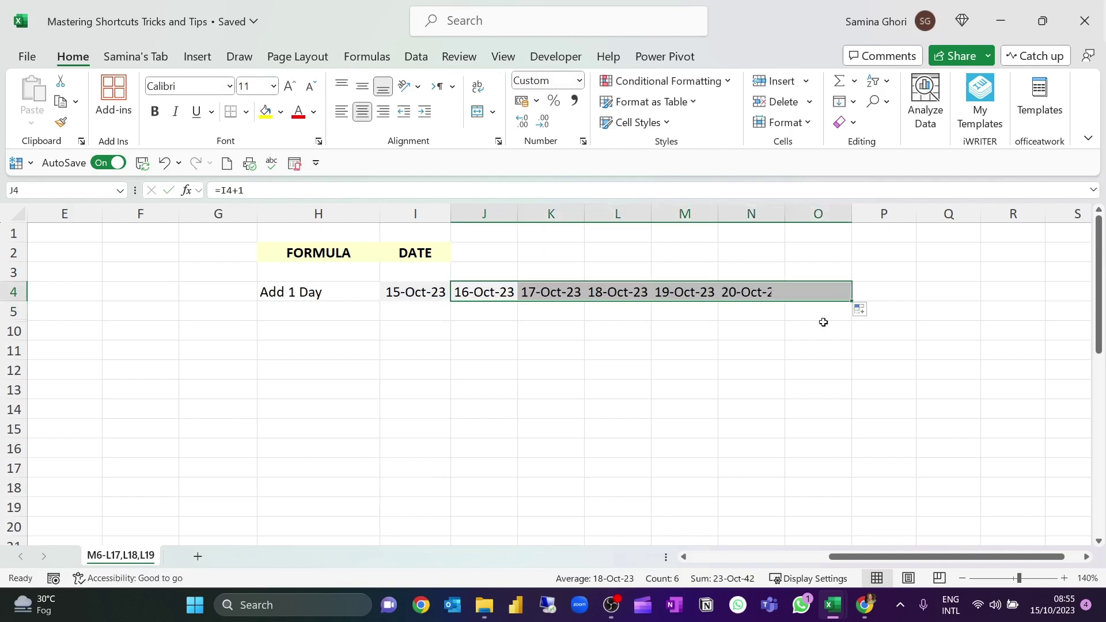
Change the J4 formula to =I4+2 and refill it across to O4 so the dates advance two days each
click(509, 290)
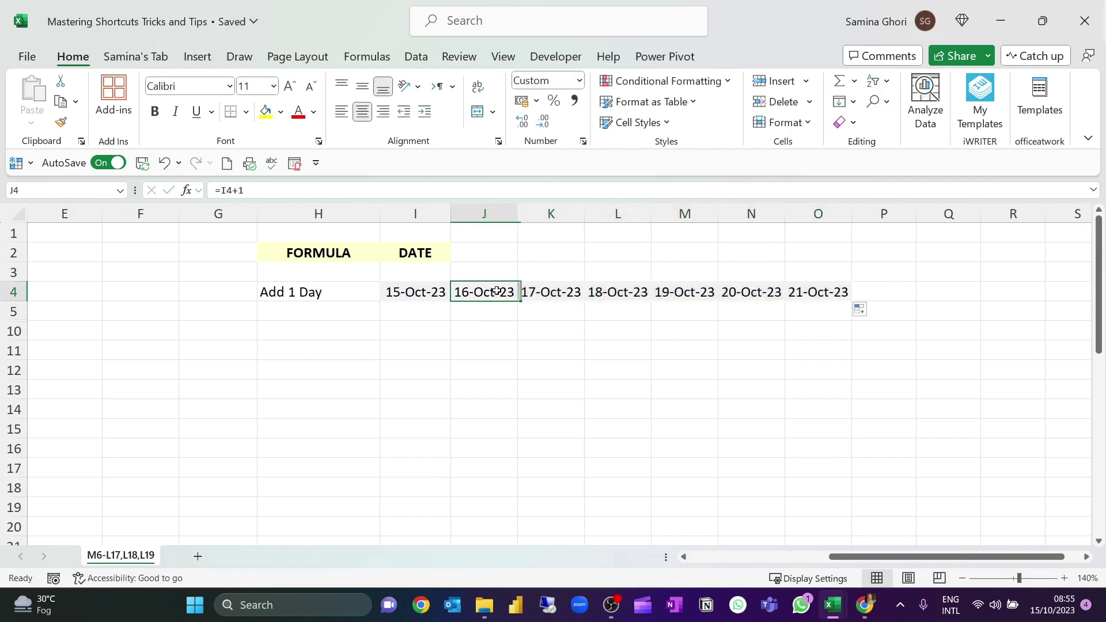
click(255, 188)
key(BackSpace)
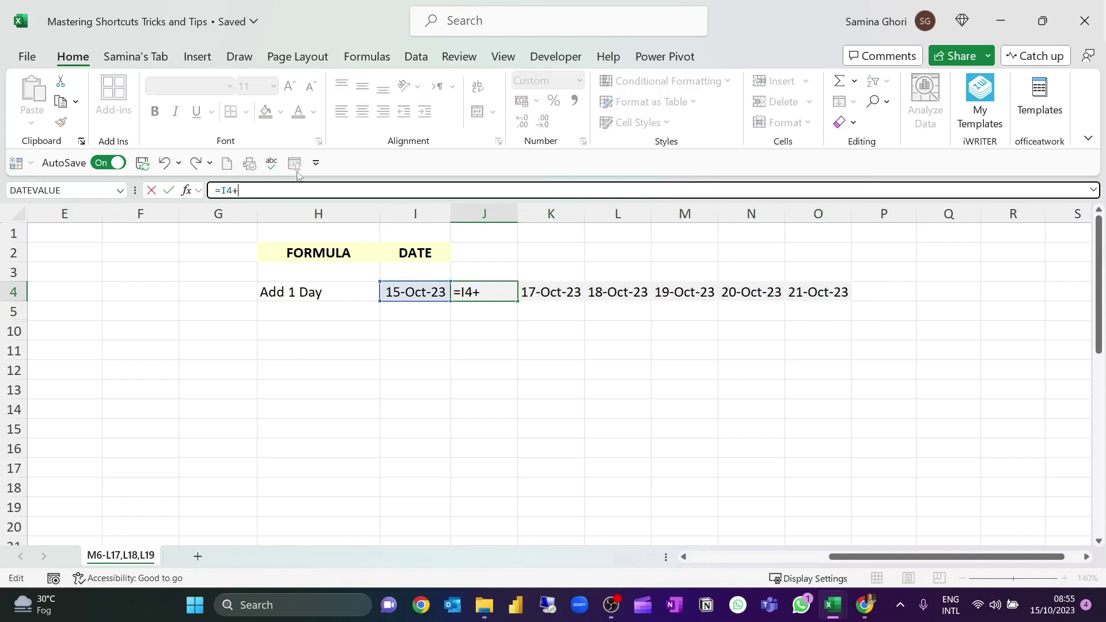
text(2)
key(Return)
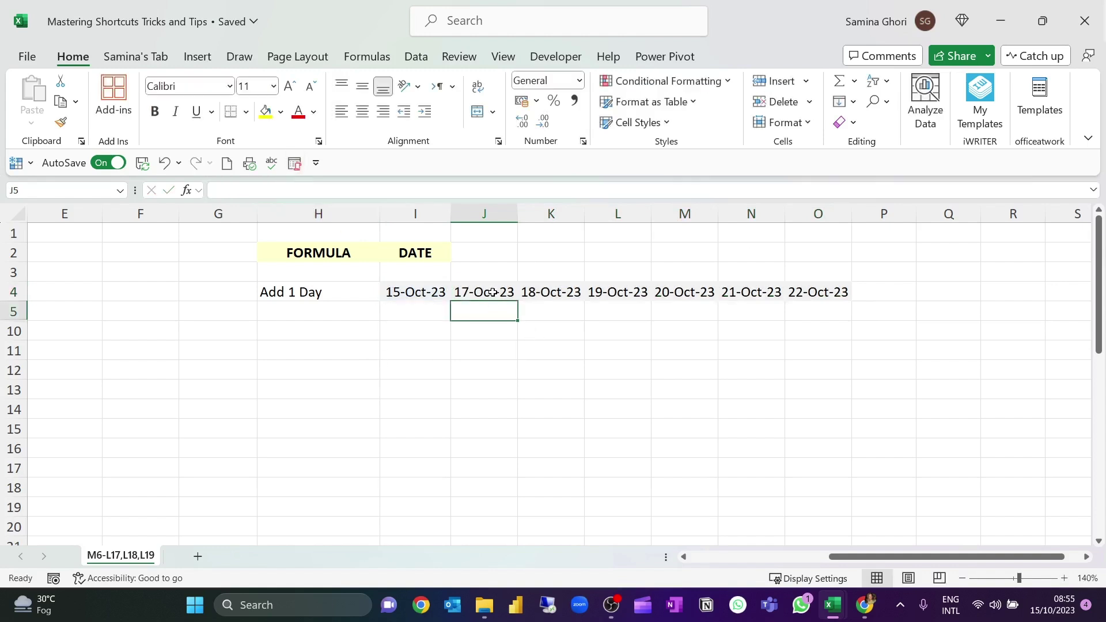
click(493, 292)
drag(518, 303, 842, 319)
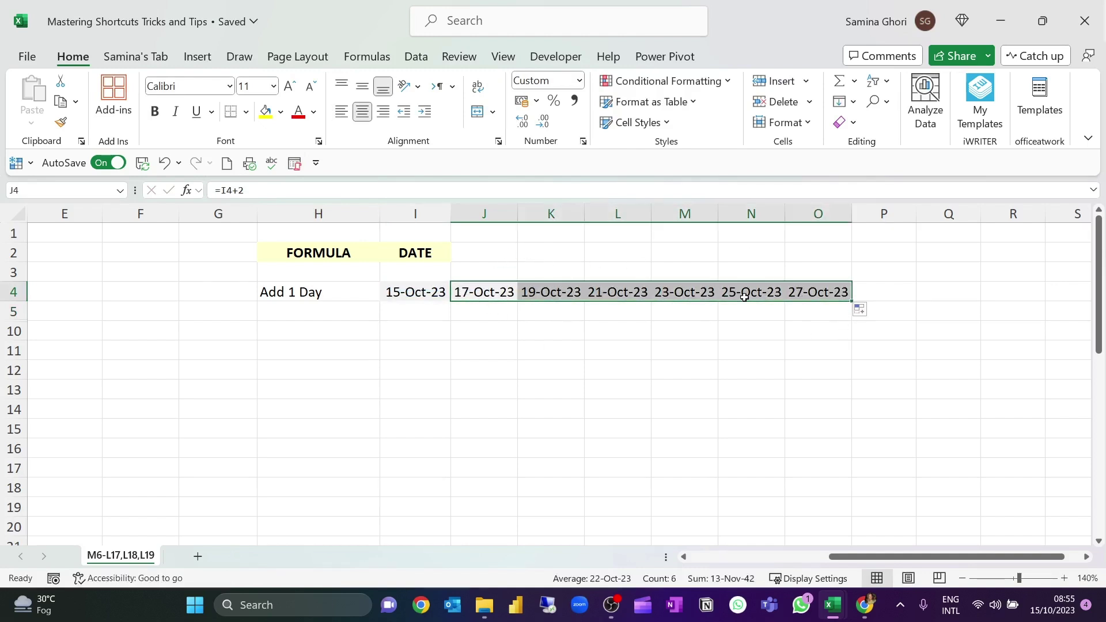
click(486, 326)
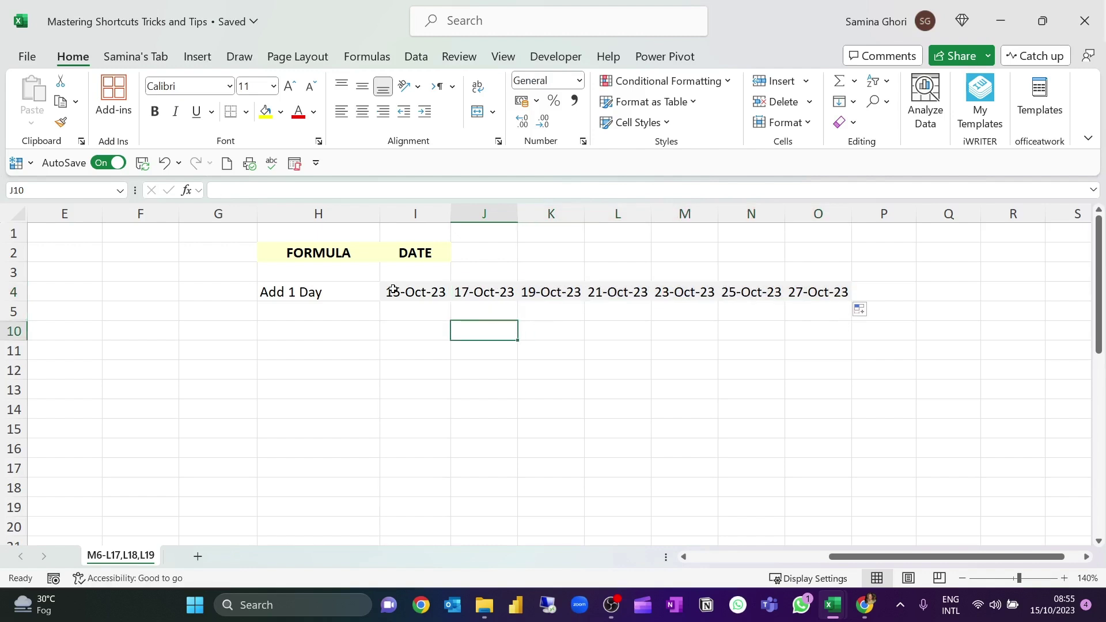
Replace the start date formula in I4 with the fixed date 1-Oct-23
click(392, 292)
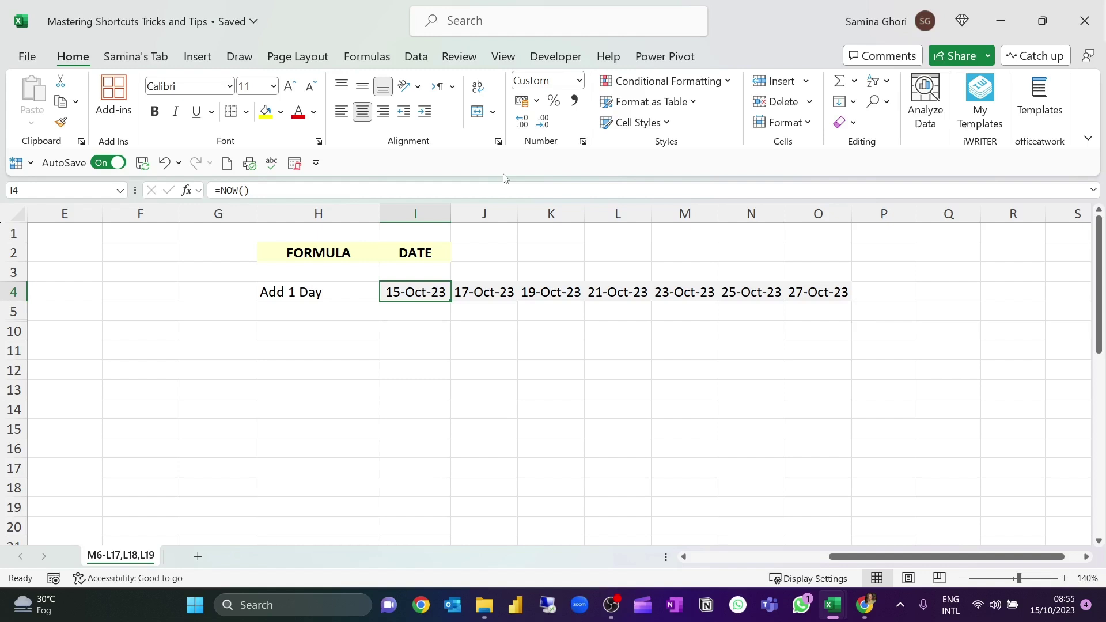
text(1-Oct)
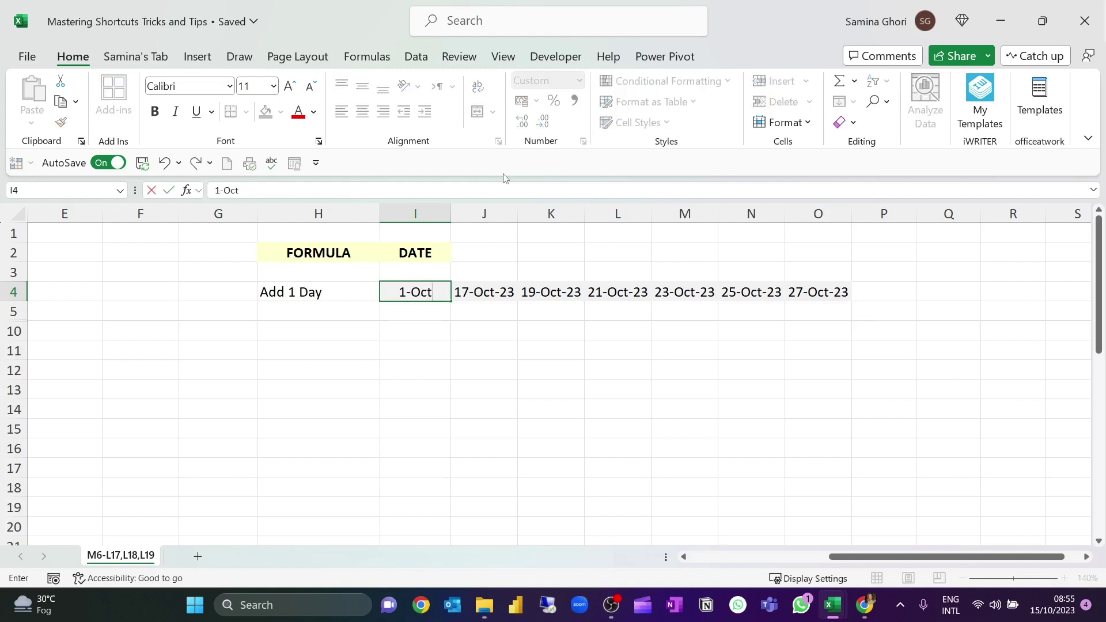
text(-23)
key(Return)
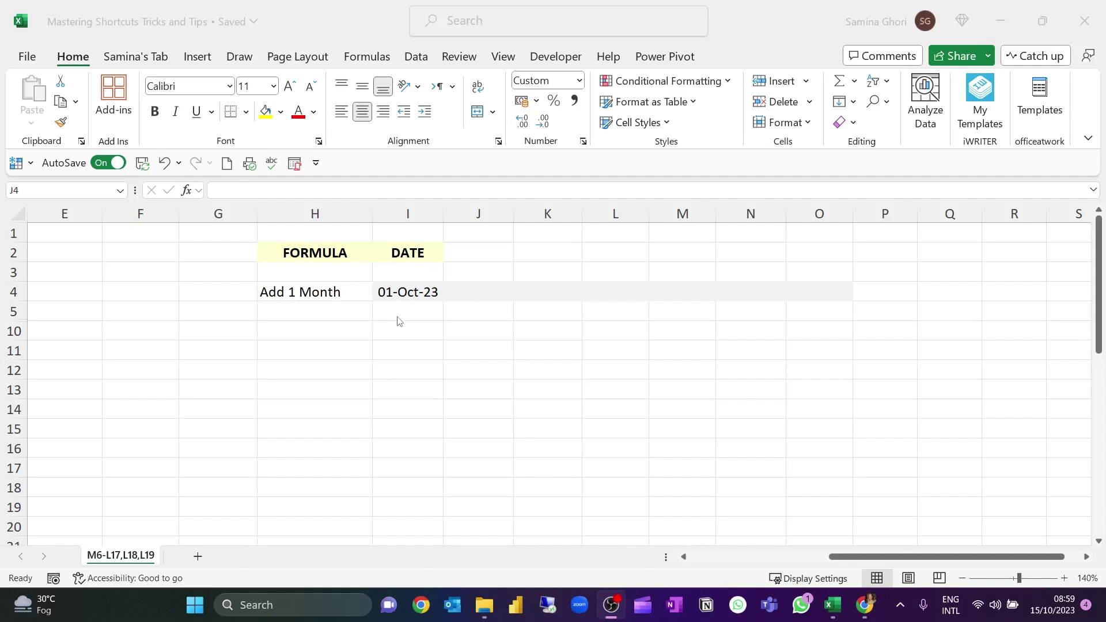
Enter the formula =EOMONTH(I4,1) in J4 of the Add 1 Month row
click(484, 297)
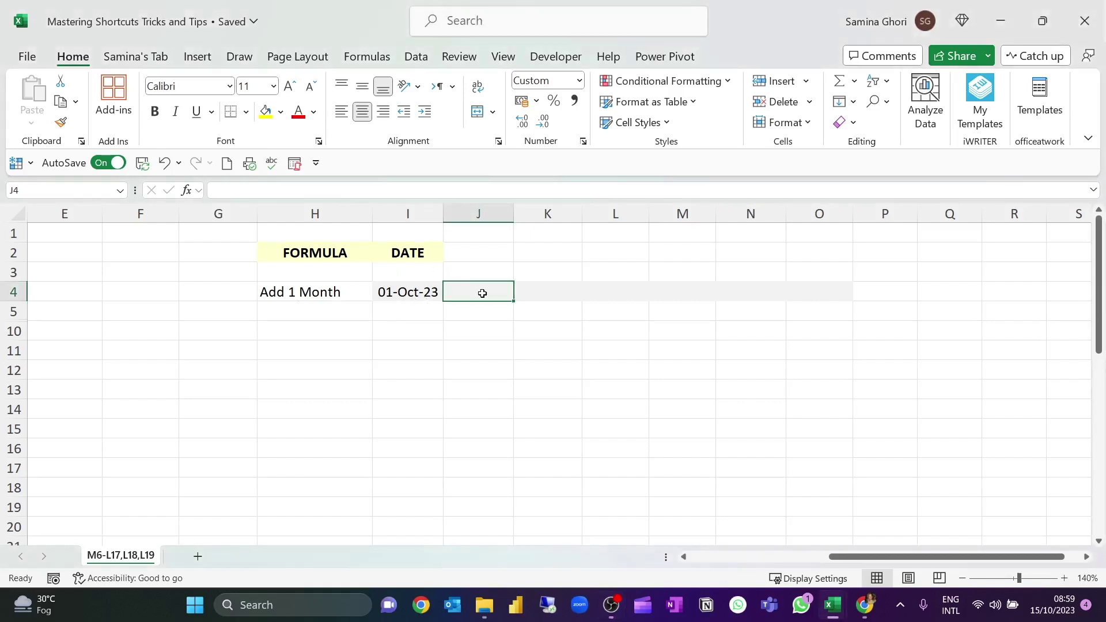
text(=eom)
key(Tab)
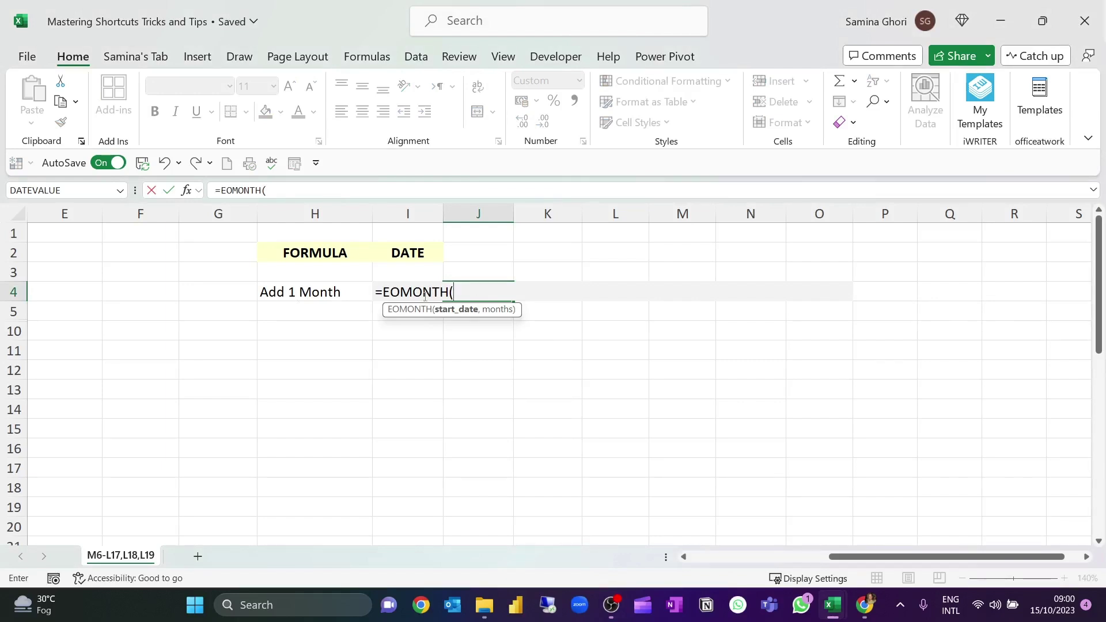
click(374, 287)
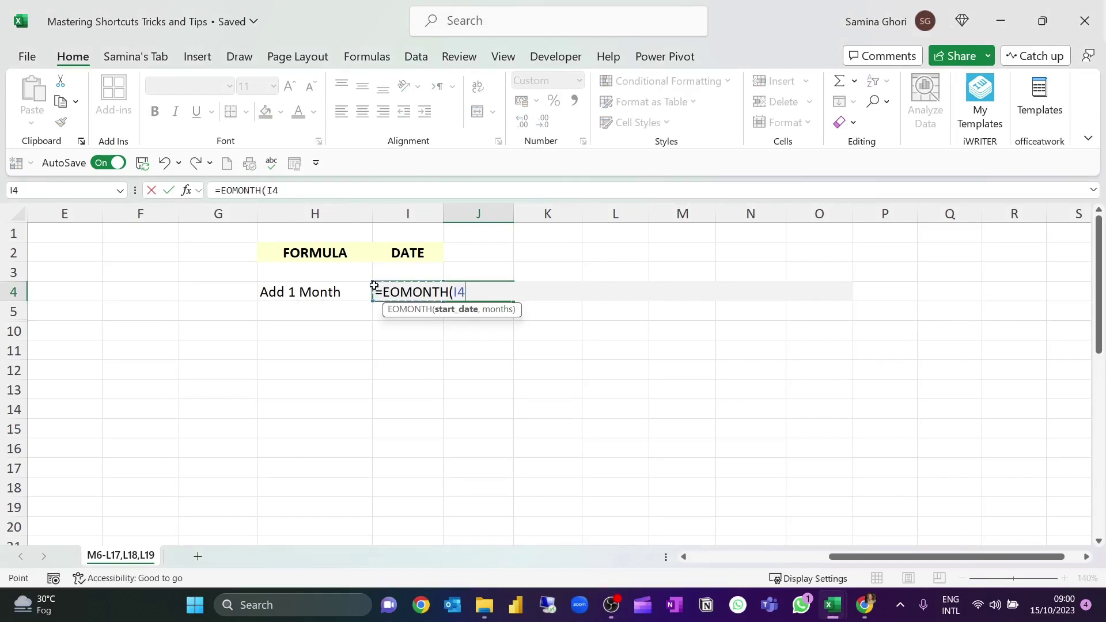
text(,)
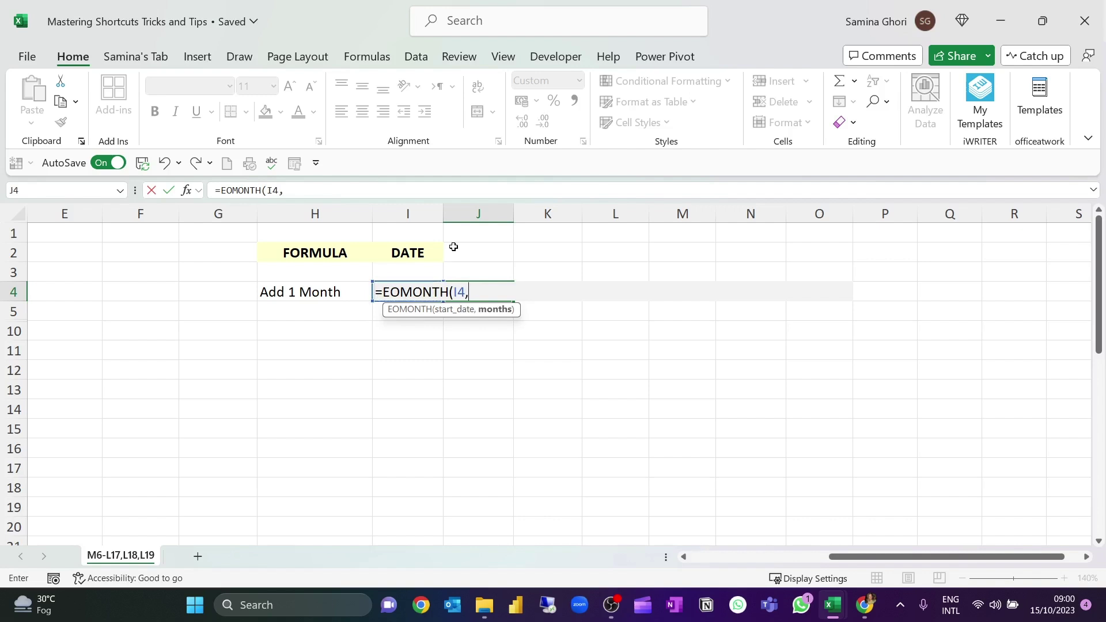
text(1))
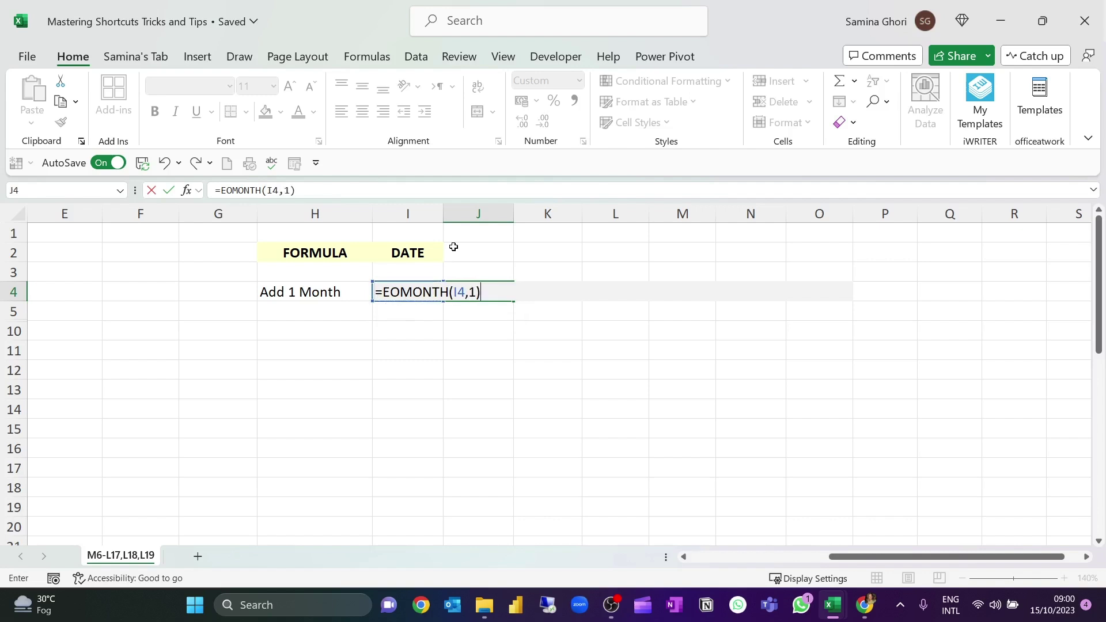
key(Return)
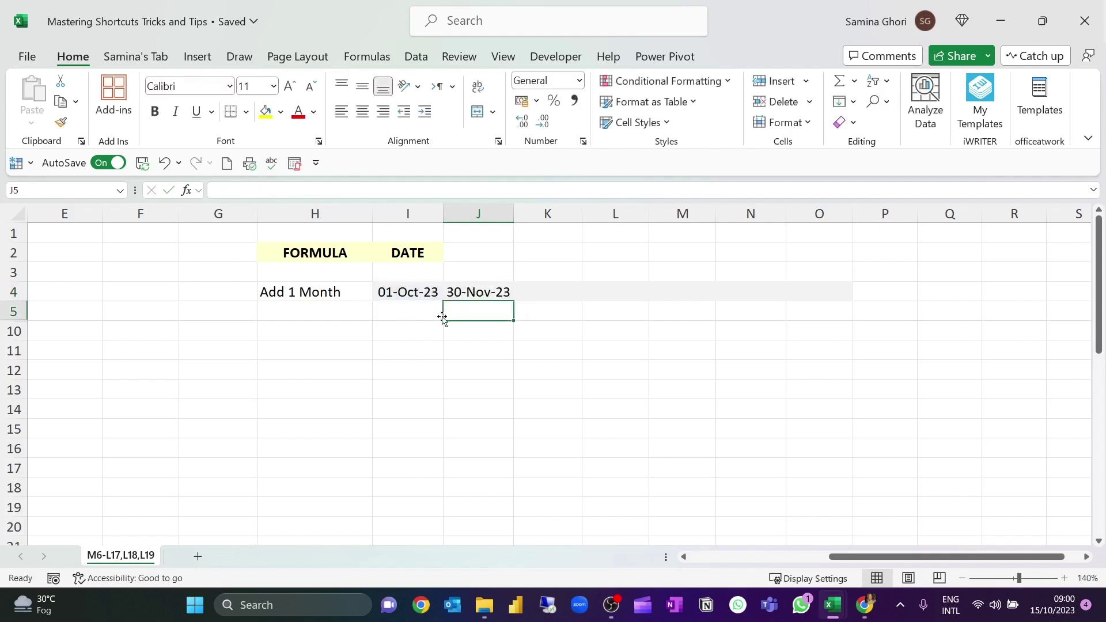
Fill the EOMONTH formula from J4 across to O4 and check the formula in the last cell
click(497, 291)
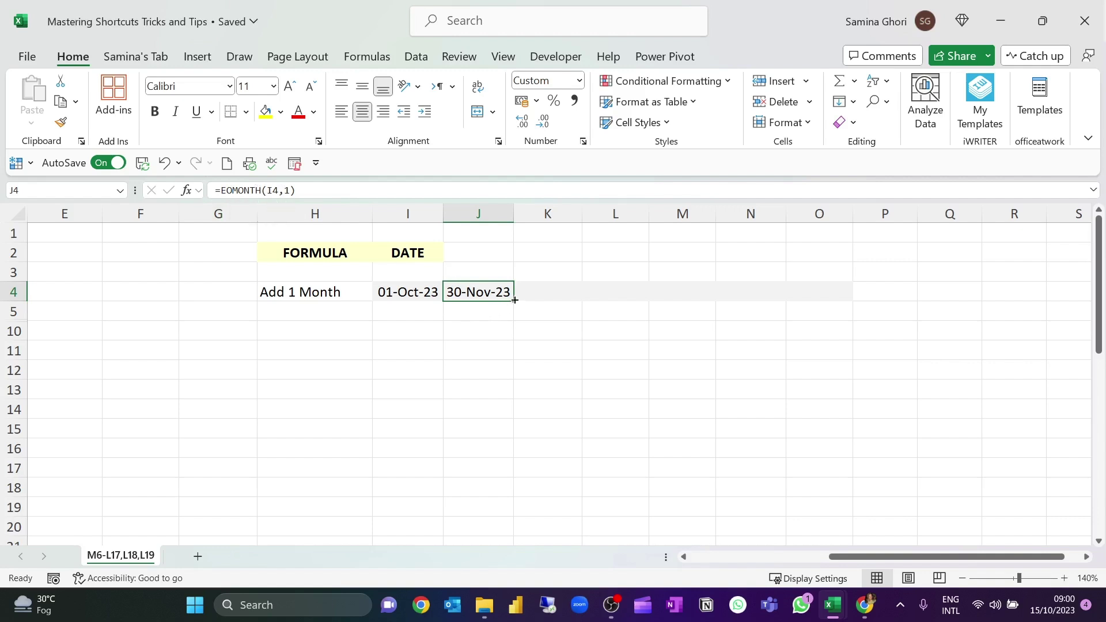
drag(515, 300, 851, 296)
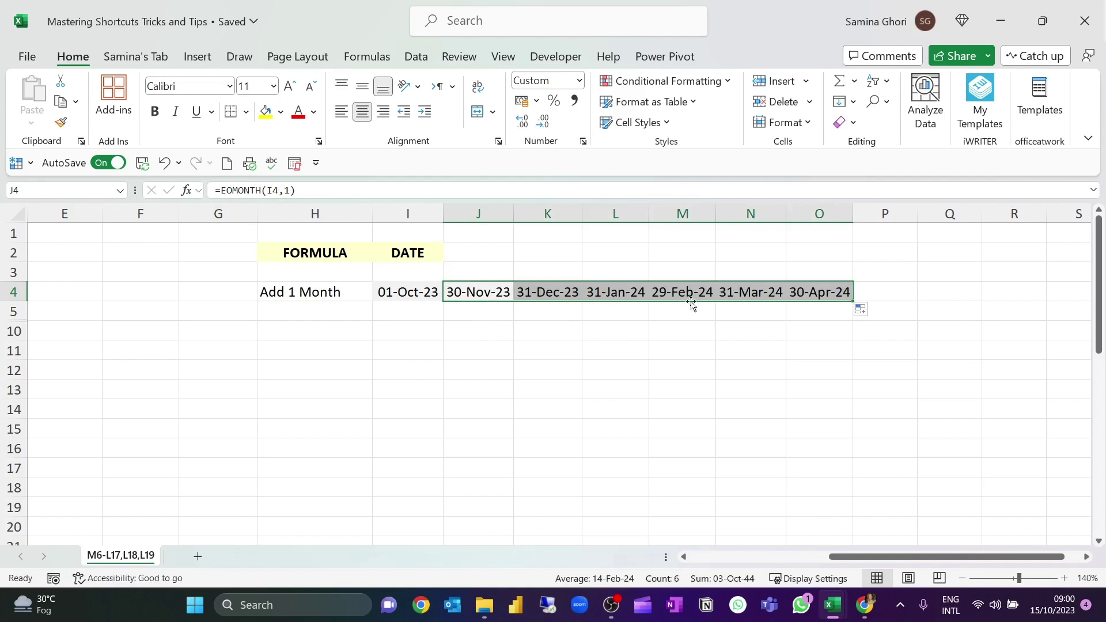
click(833, 292)
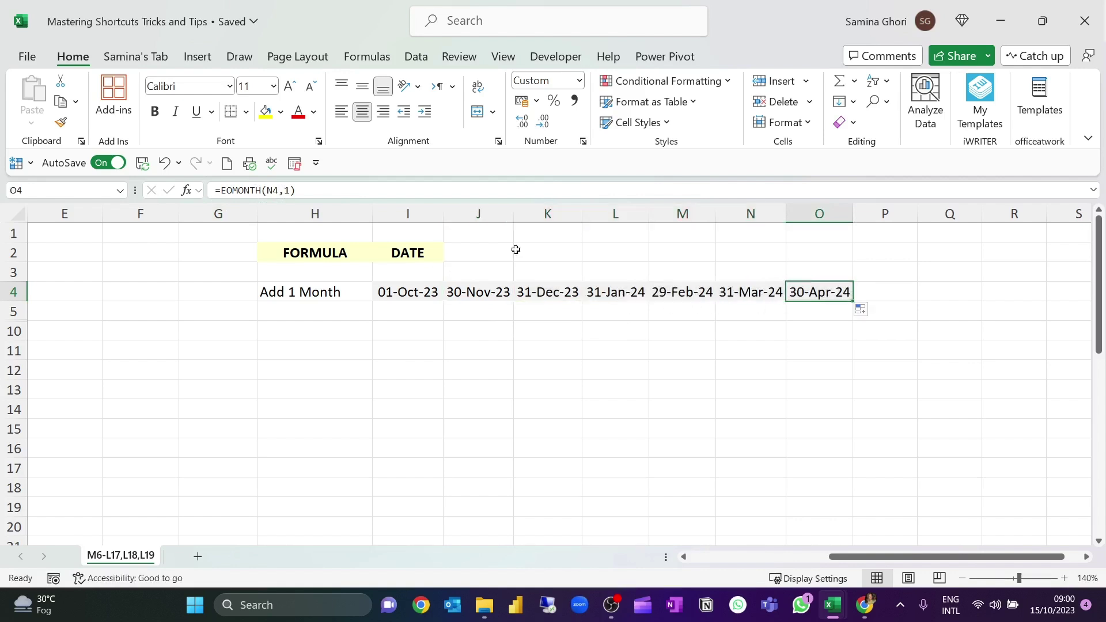
Change the J4 formula to =EOMONTH(I4,2) and refill it across to O4 for two-month intervals
click(487, 292)
click(289, 191)
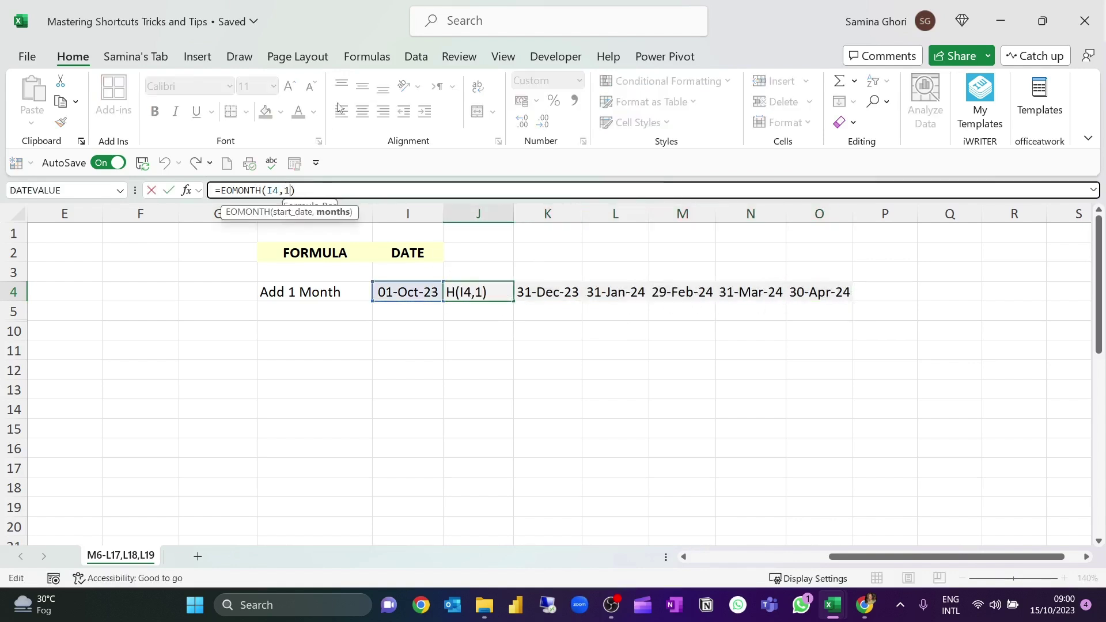
key(BackSpace)
text(2)
key(Return)
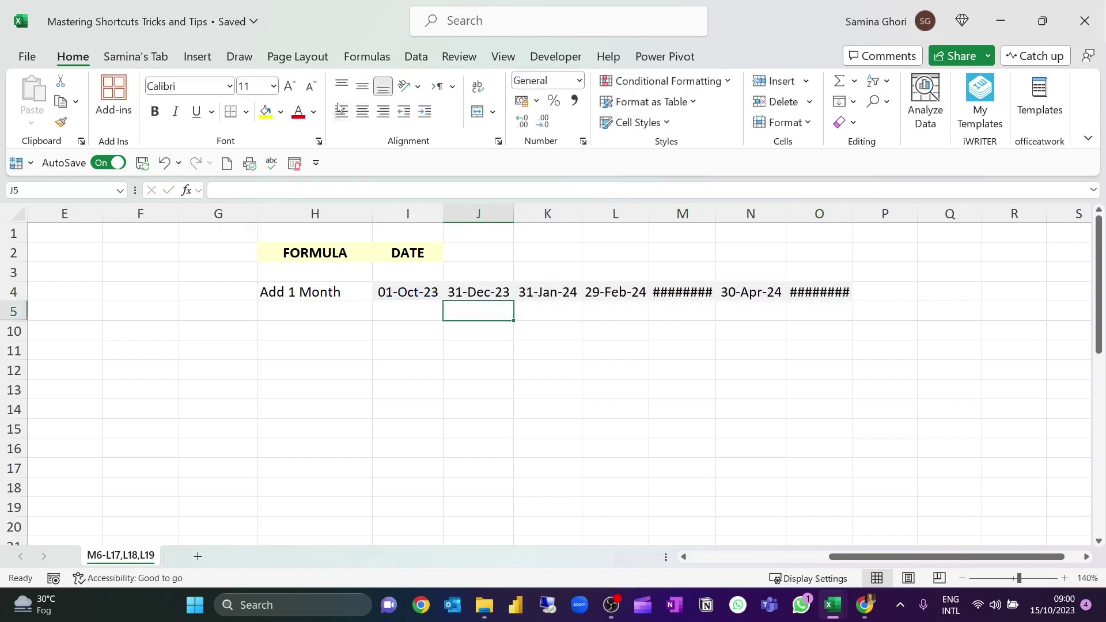
click(506, 292)
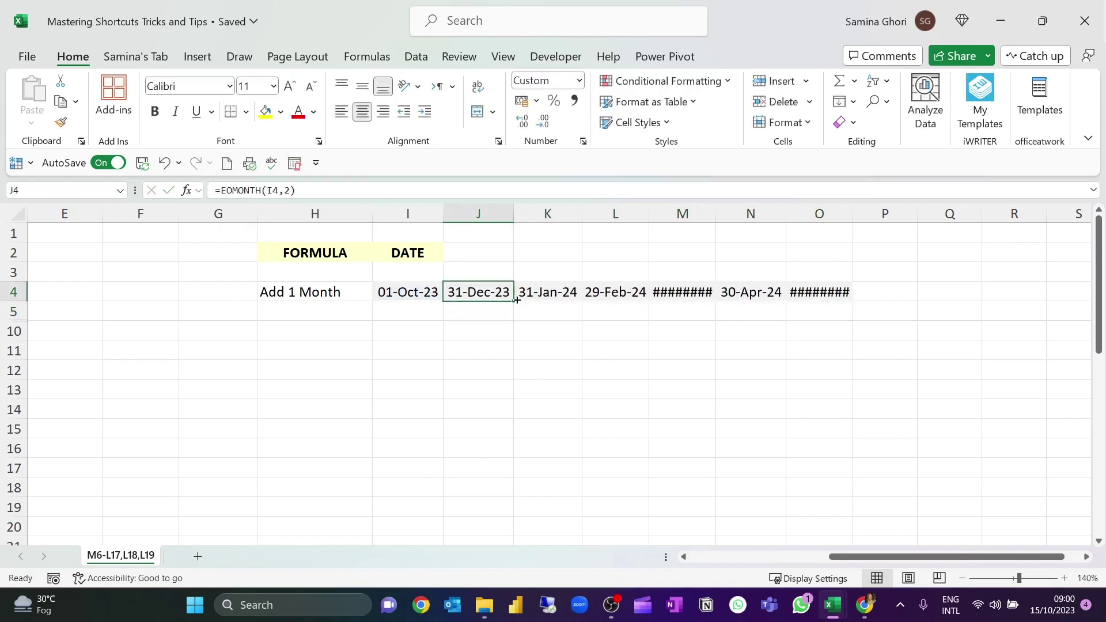
drag(513, 301, 822, 294)
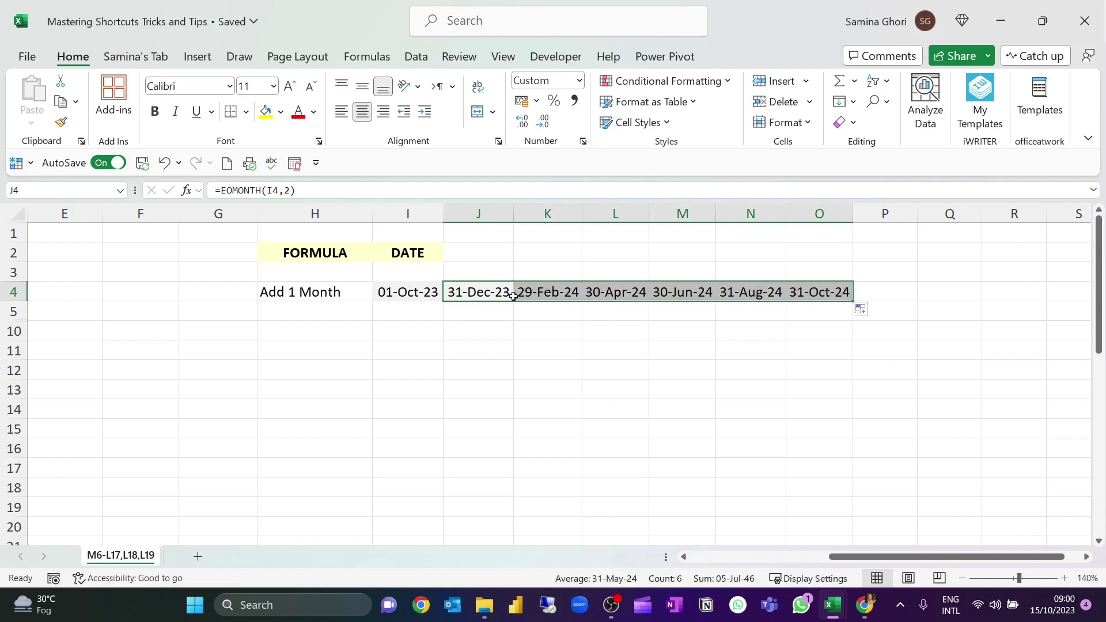
click(699, 294)
click(476, 291)
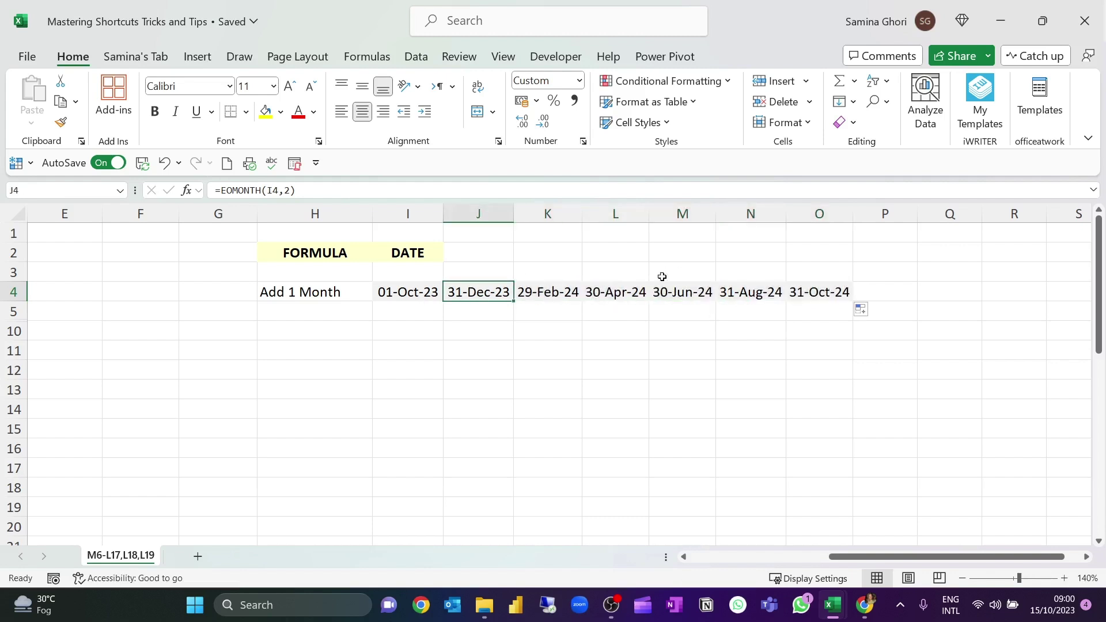
Set the start date in I4 to 01/01/24 and autofit column K to its date
click(418, 294)
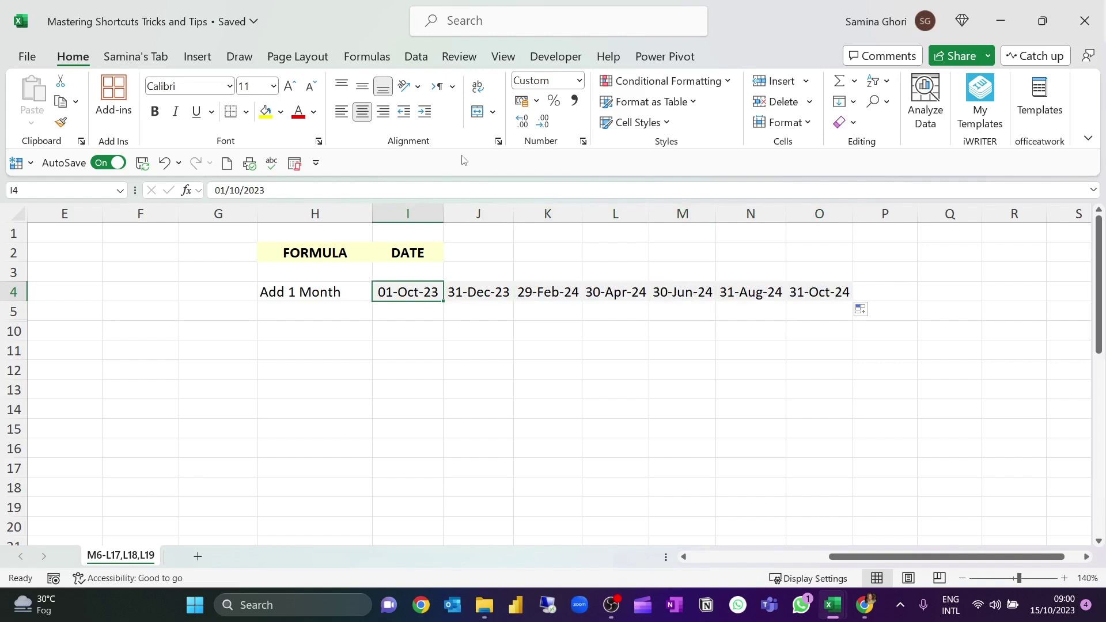
text(01/)
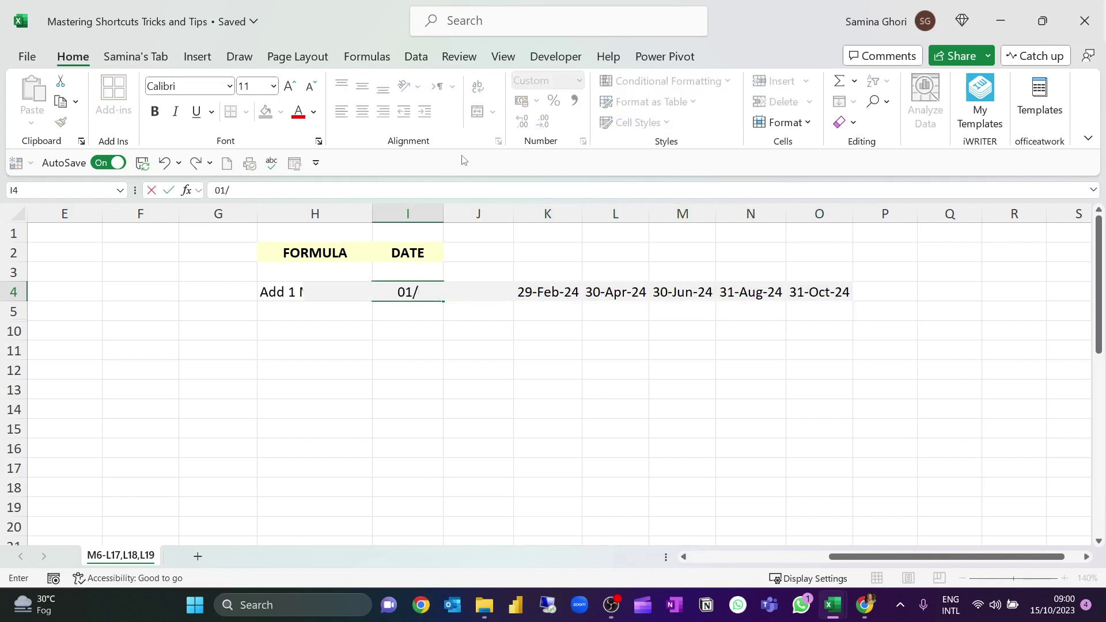
text(01/24)
key(Return)
double_click(588, 214)
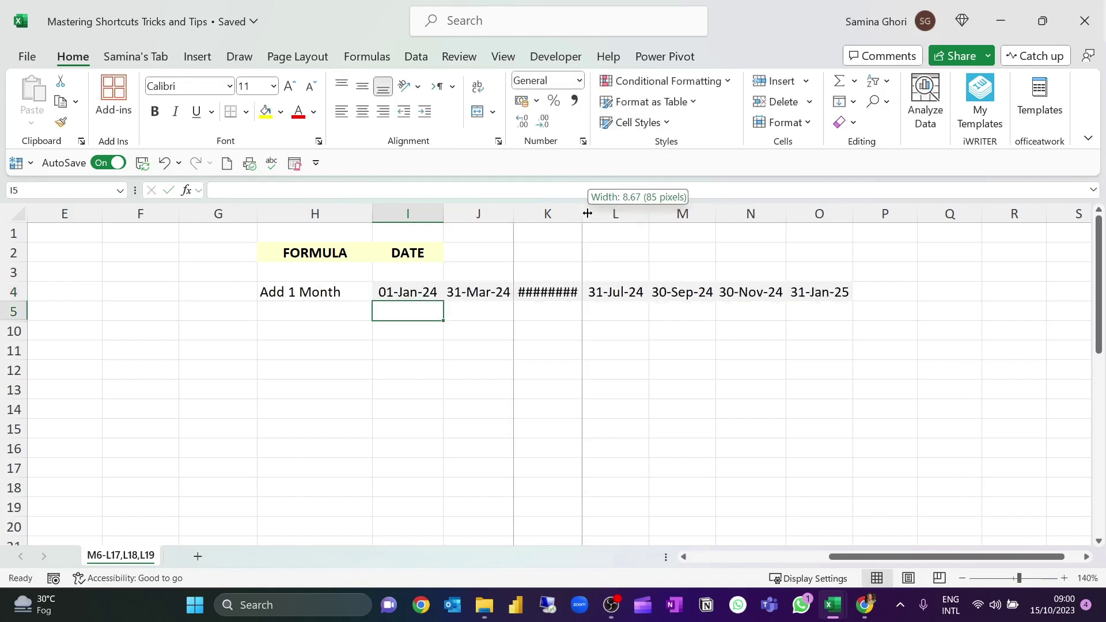
double_click(582, 211)
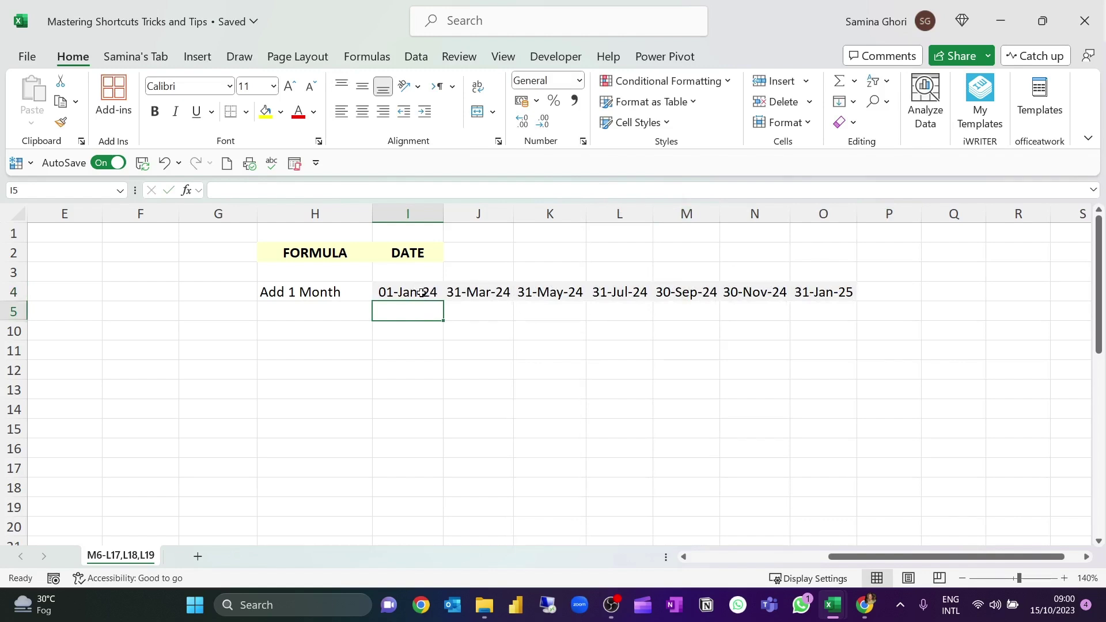
Format the dates in I4:O4 with the custom number format mmm-yy
drag(421, 293, 833, 292)
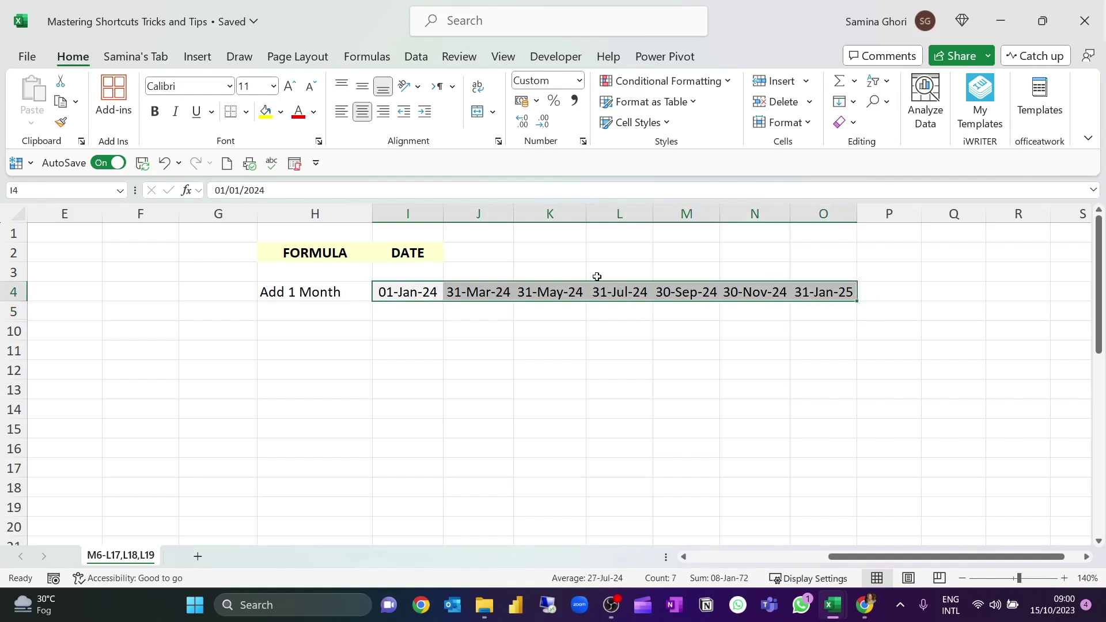
key(ctrl+1)
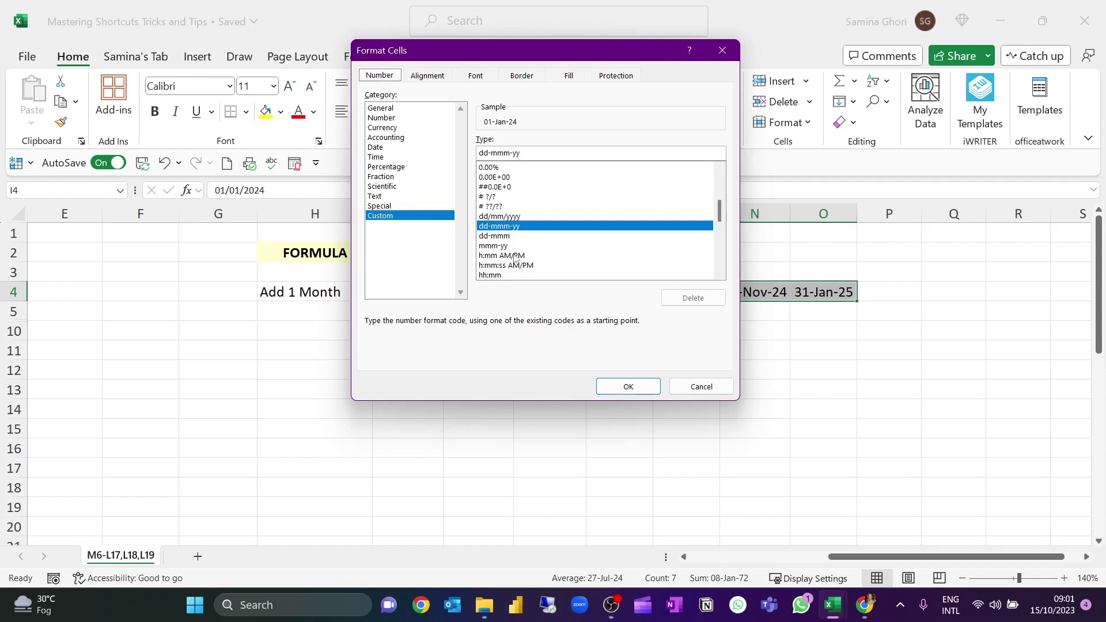
click(498, 246)
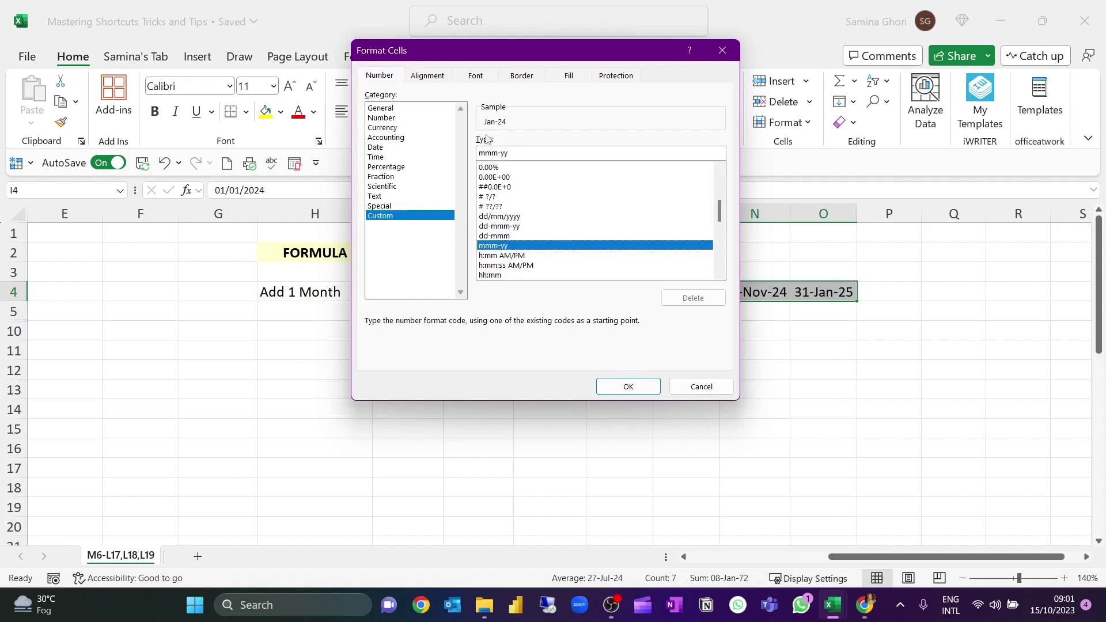
click(630, 388)
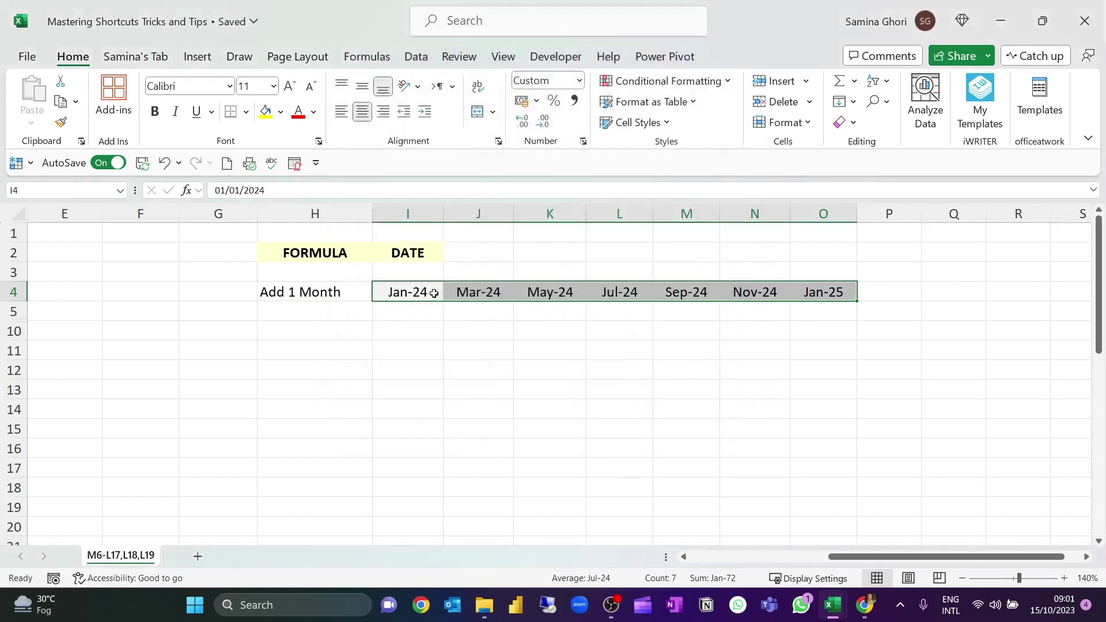
click(436, 312)
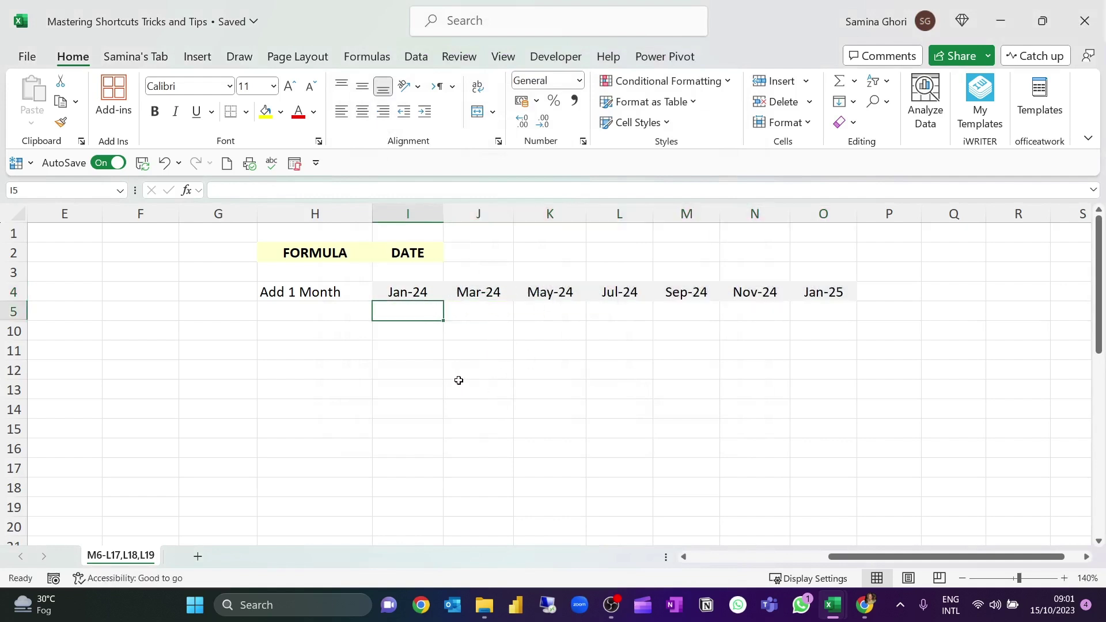
Replace the start date in I4 with the formula =TODAY()
click(405, 293)
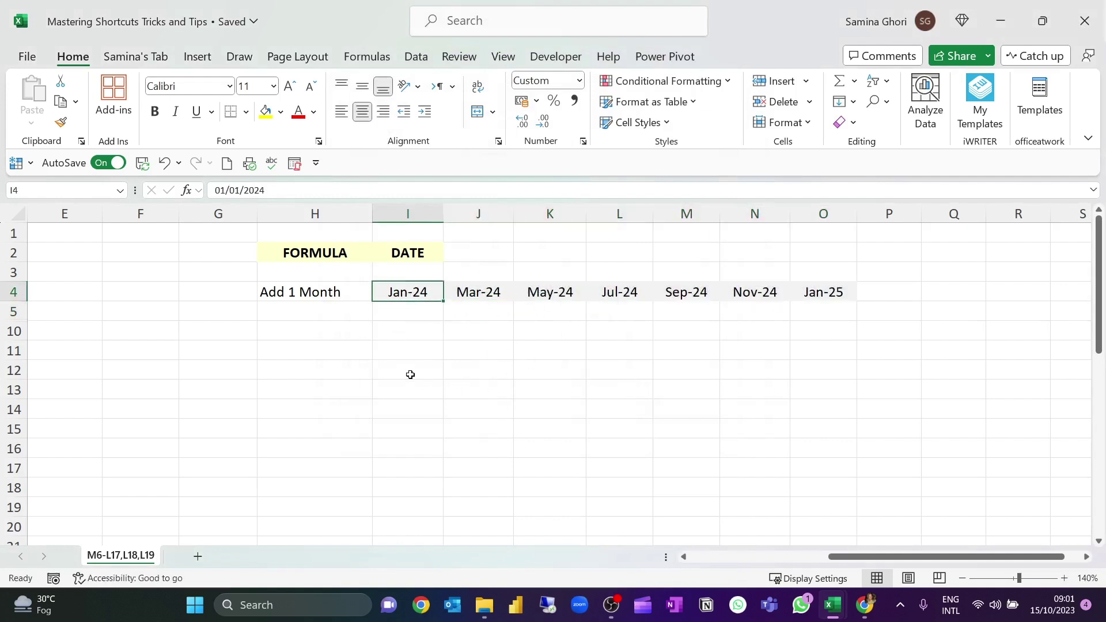
text(=to)
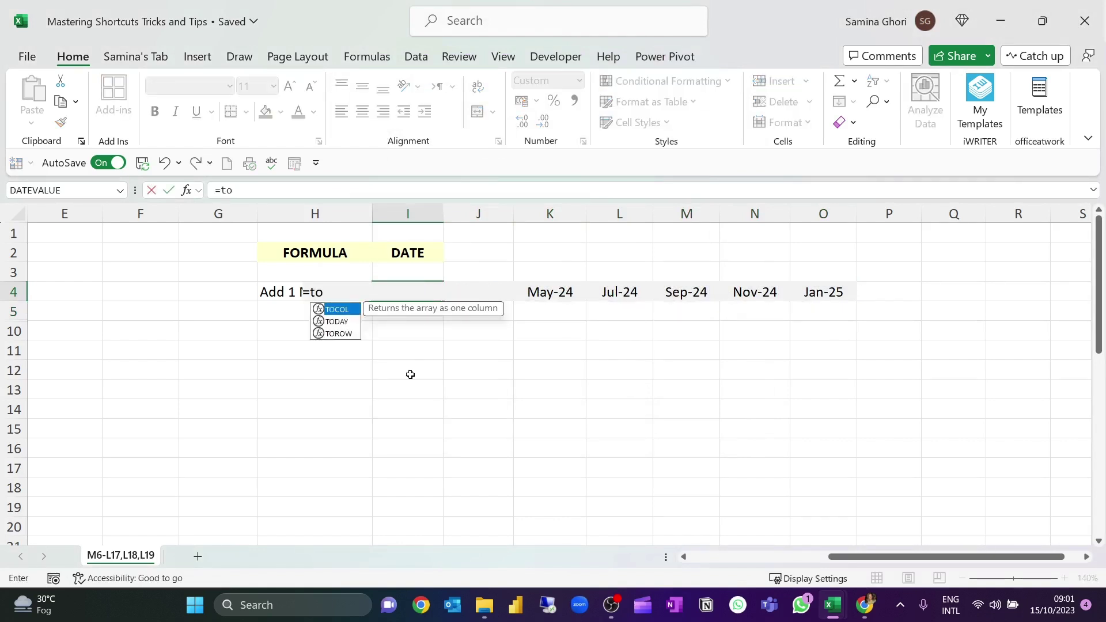
text(day())
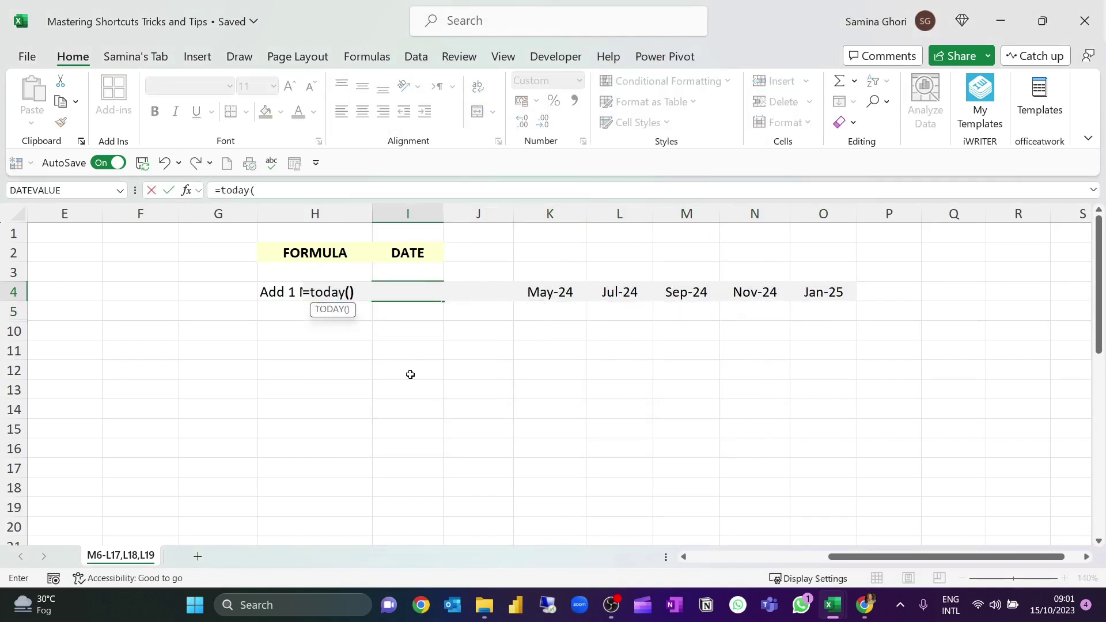
key(Return)
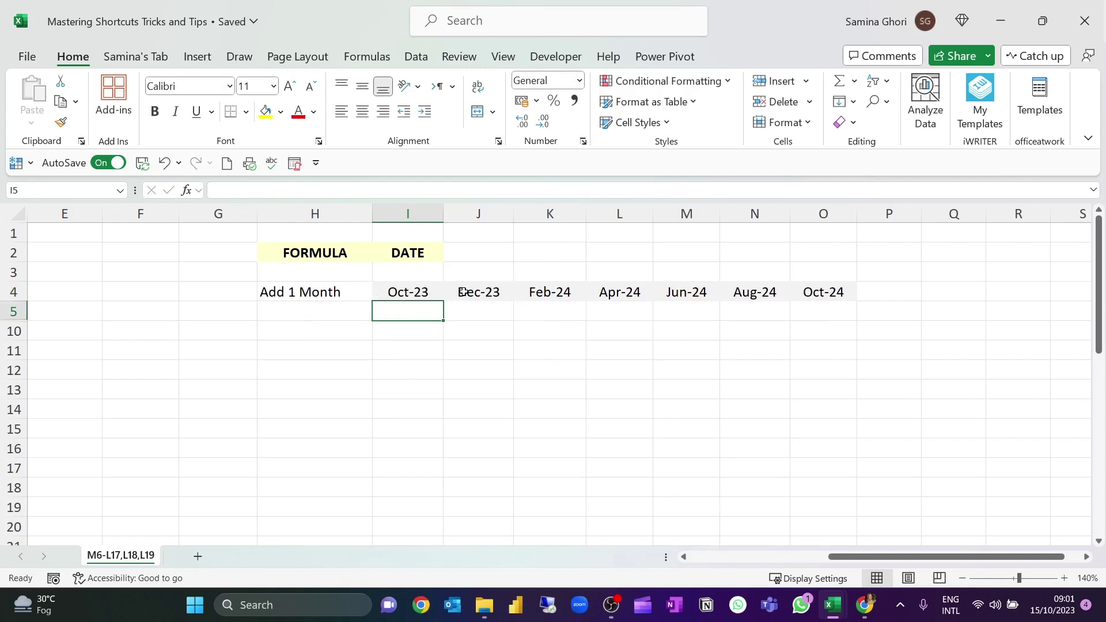
Change the J4 formula to =EOMONTH(I4,1) and refill it across to O4 for one-month intervals
click(480, 291)
click(296, 190)
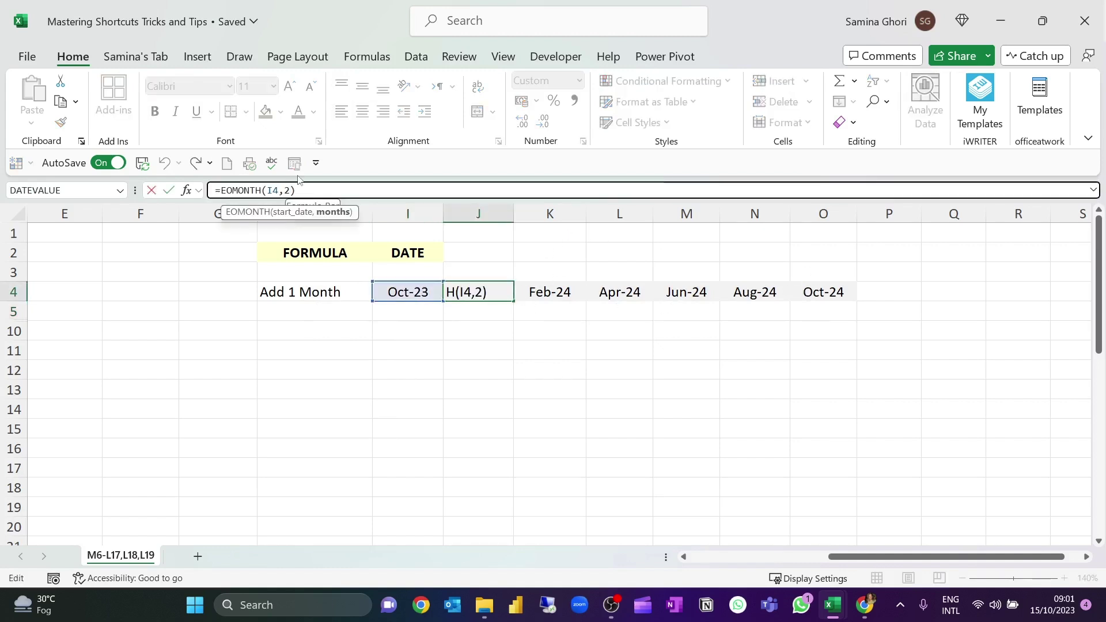
key(BackSpace)
text(1)
key(Return)
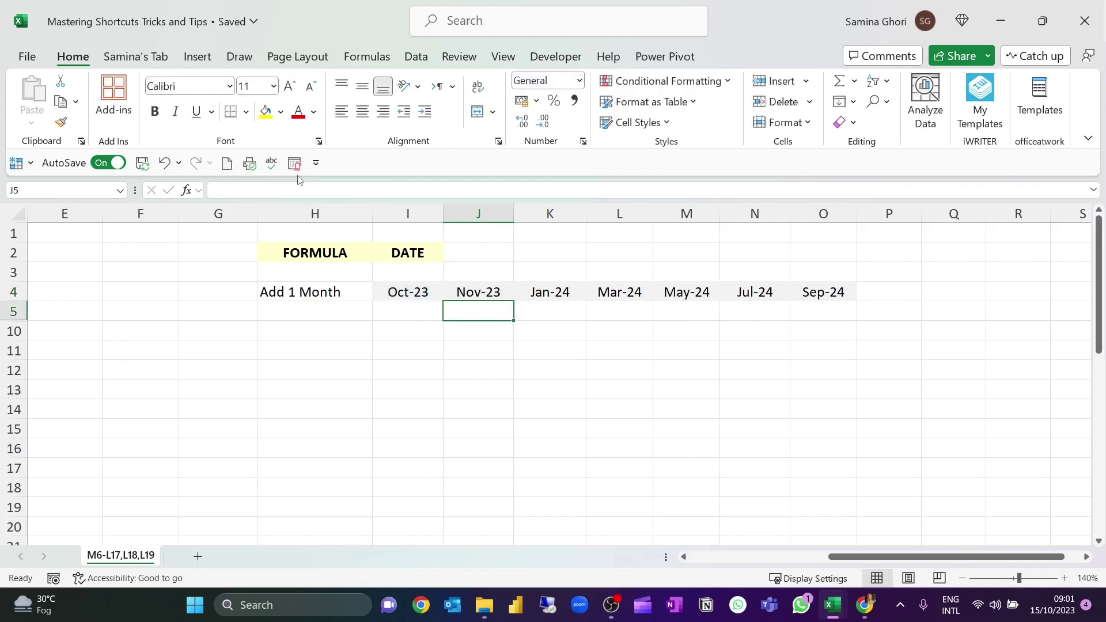
click(416, 292)
click(431, 309)
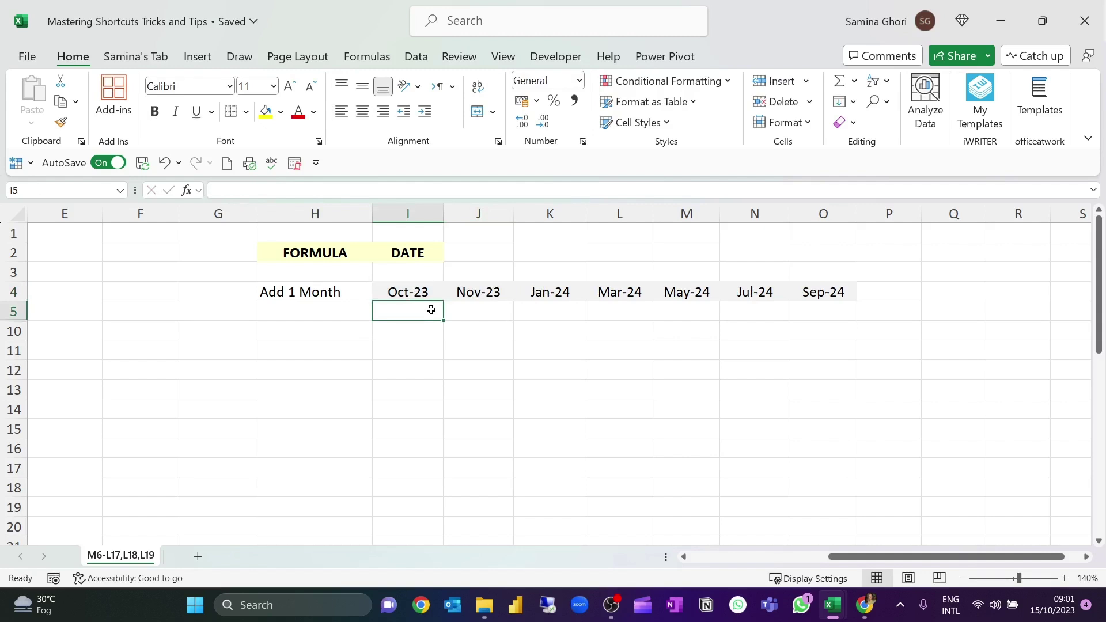
click(490, 292)
drag(515, 304, 857, 294)
click(405, 335)
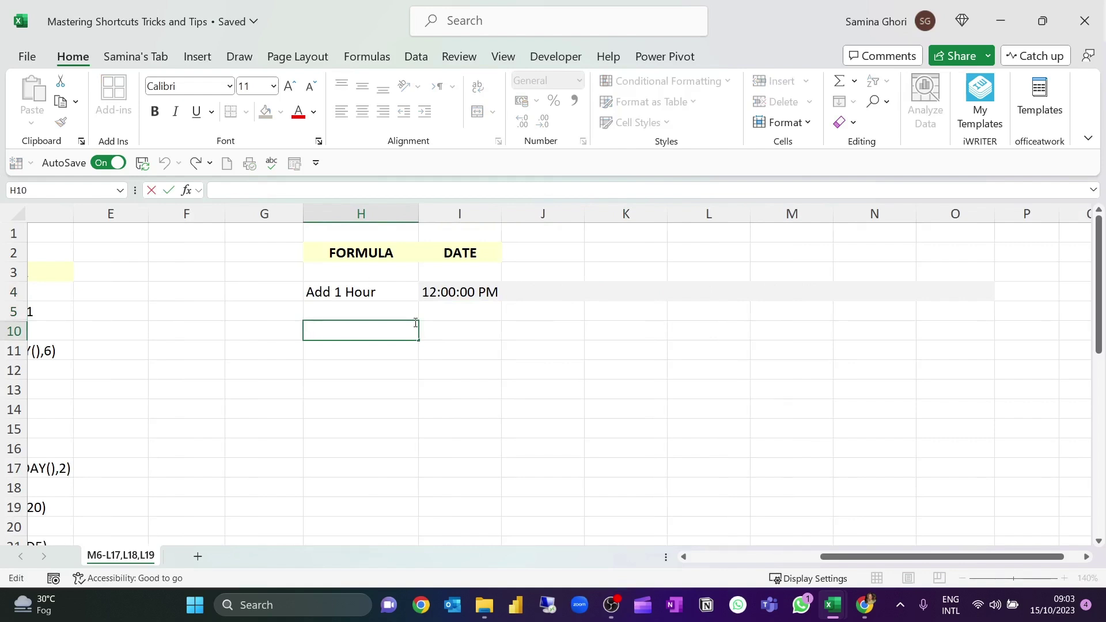
Try adding one hour to the time in I4 by entering =I4+1 in J4
click(548, 290)
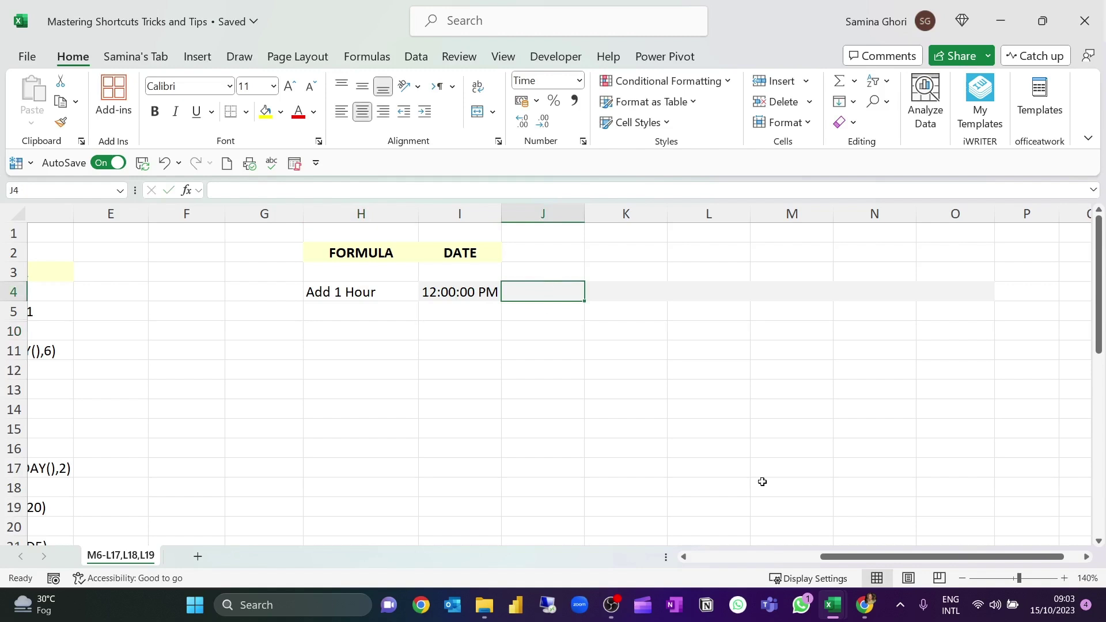
drag(867, 558, 894, 559)
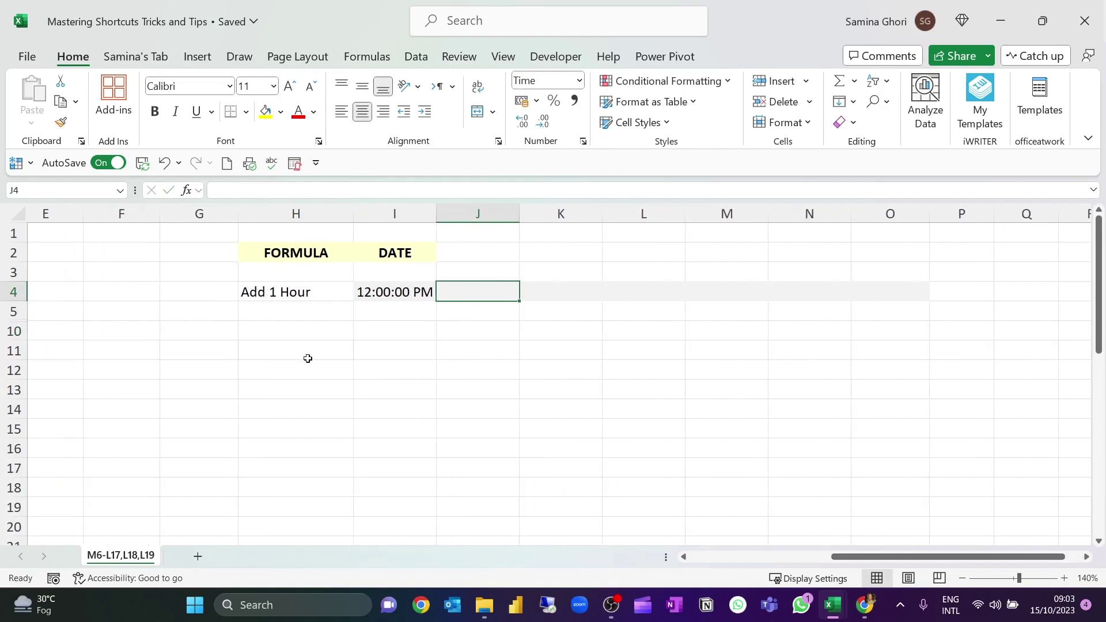
click(375, 291)
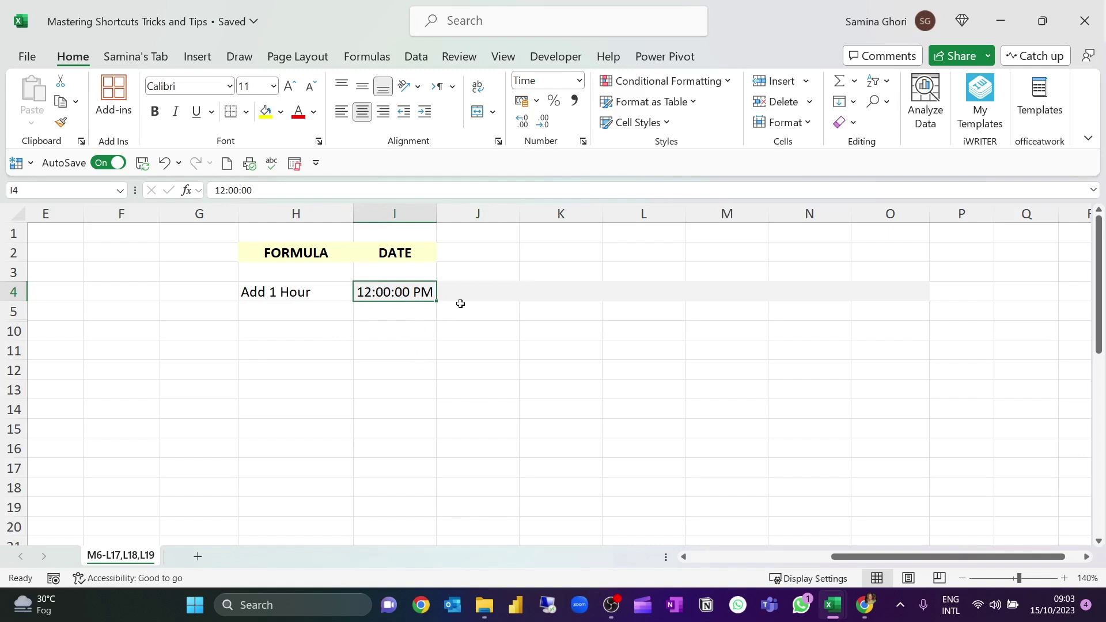
click(475, 292)
text(=)
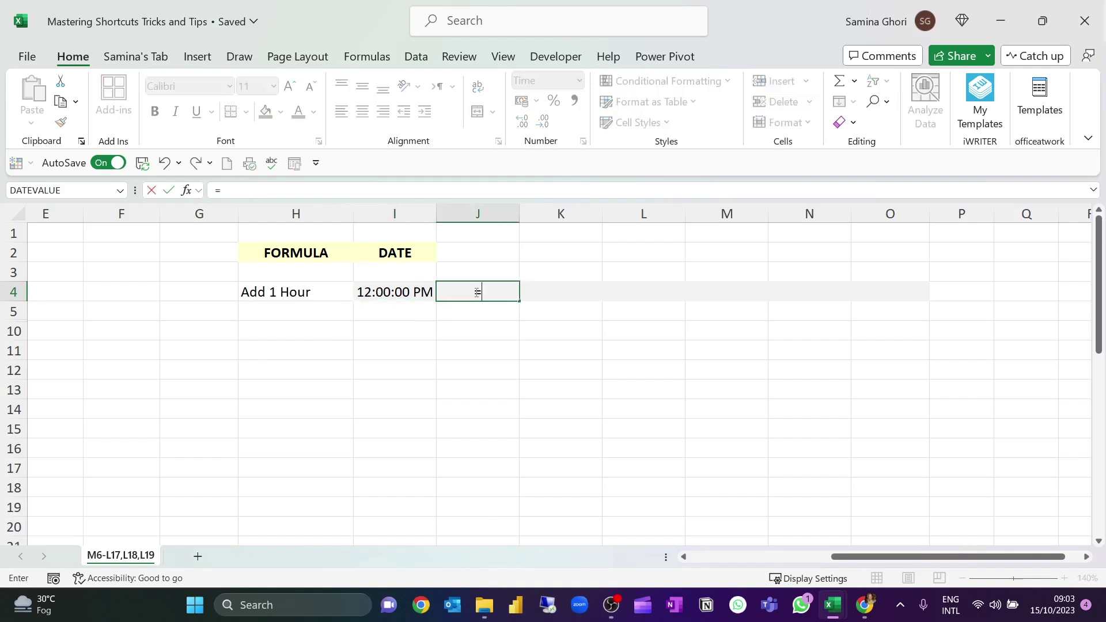
click(397, 292)
text(+1)
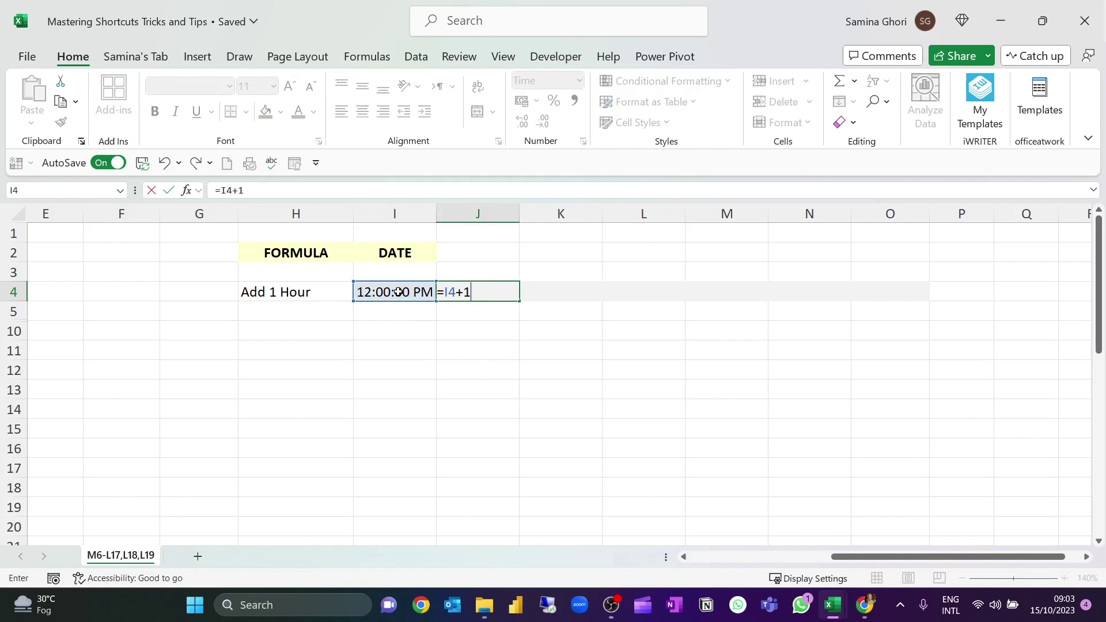
key(Return)
Fill the J4 formula across to O4 and widen column O slightly
click(497, 293)
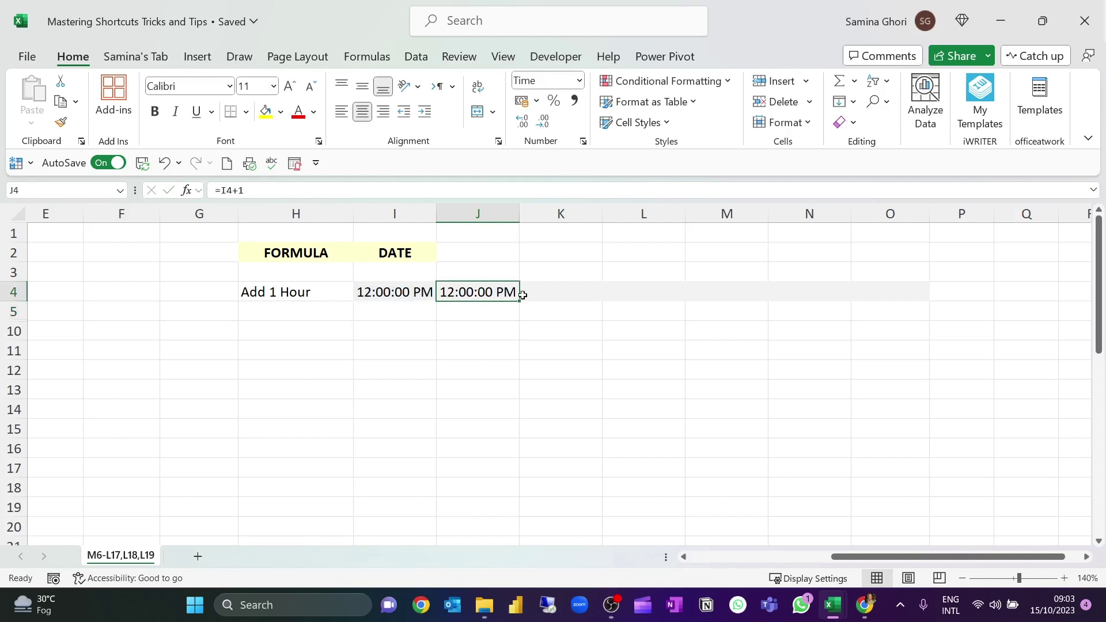
drag(520, 301, 899, 295)
drag(929, 213, 933, 213)
Clear J4:O4 and enter =I4+TIME(1,0,0) in J4 to add one hour to the start time
drag(481, 292, 892, 291)
key(Delete)
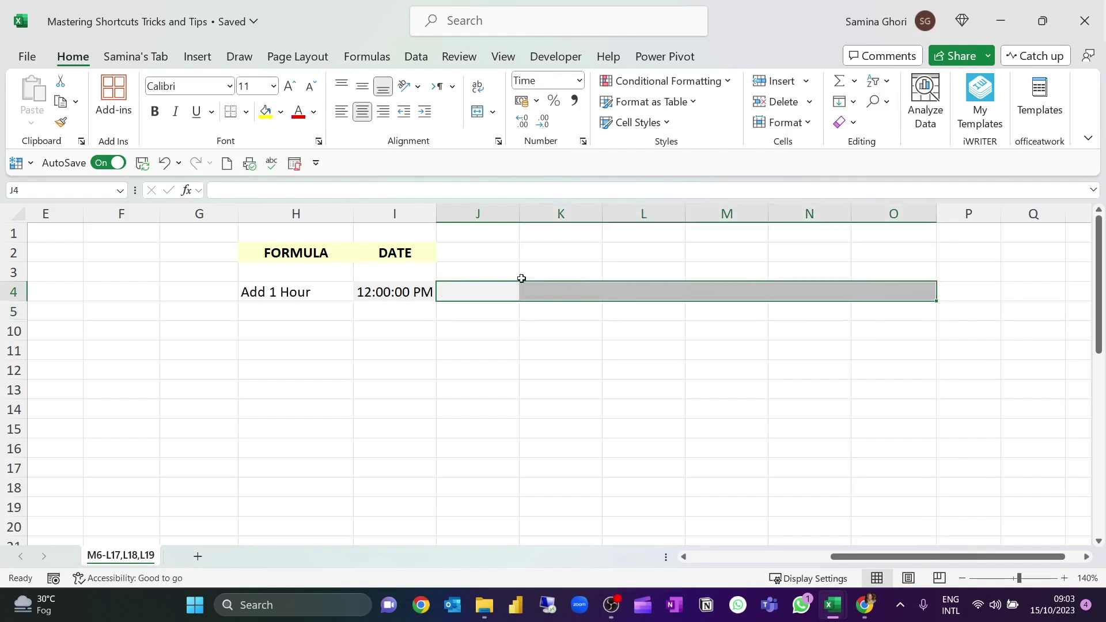
click(461, 299)
text(=)
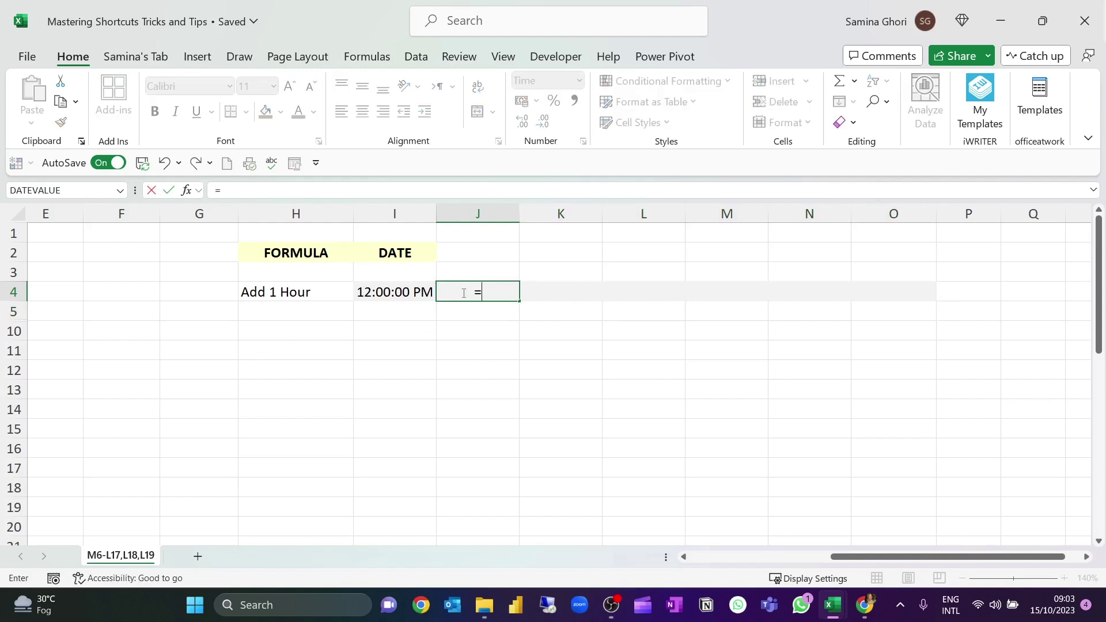
click(400, 283)
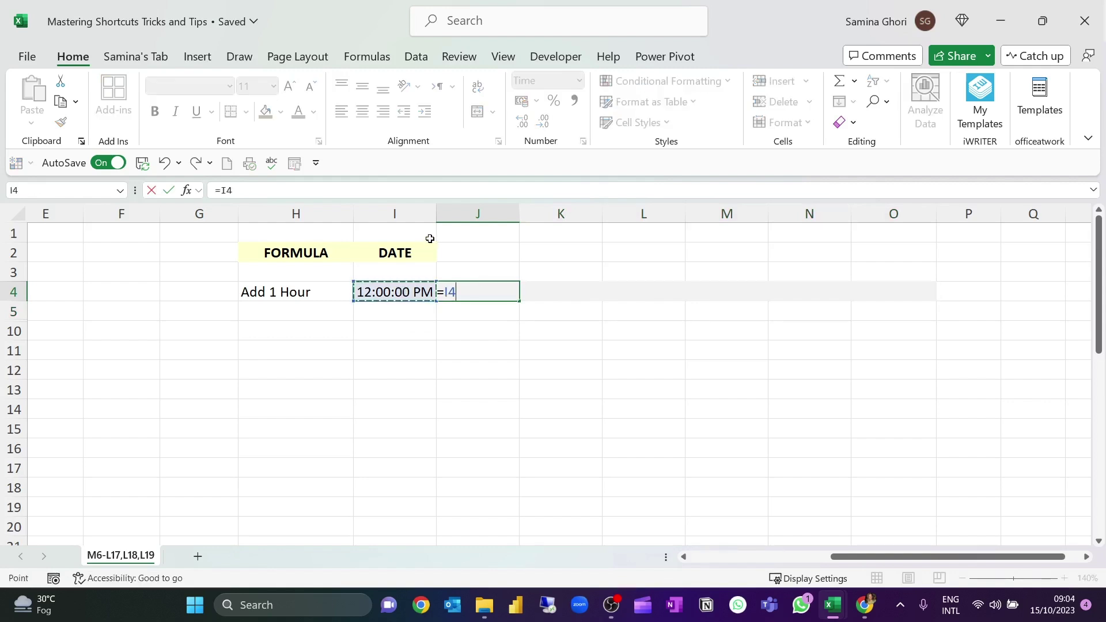
text(+time)
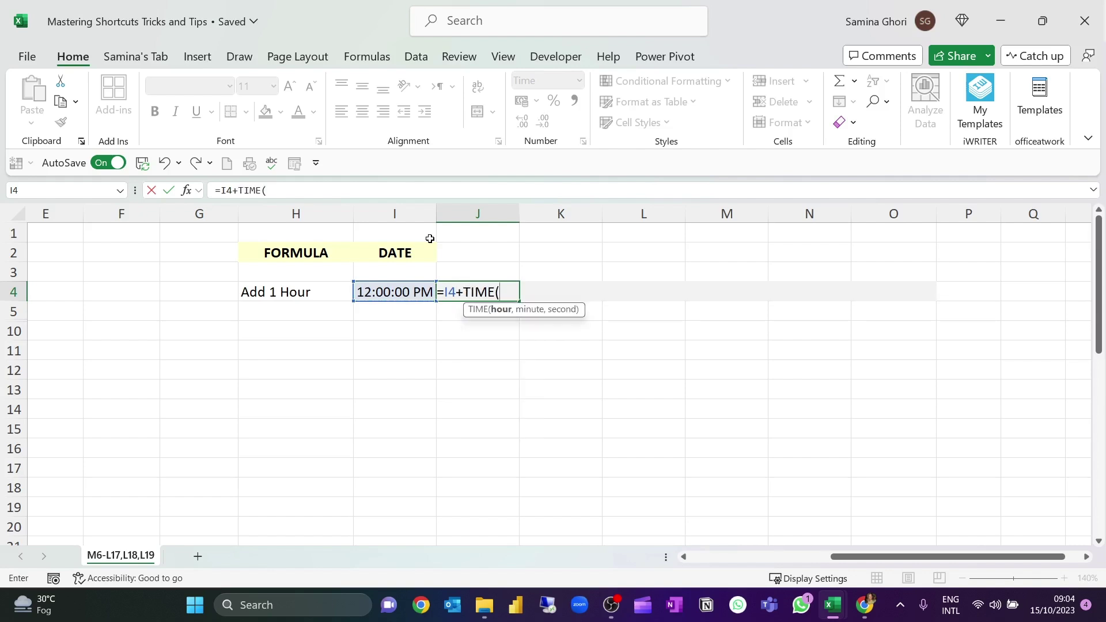
text(1,0,0)
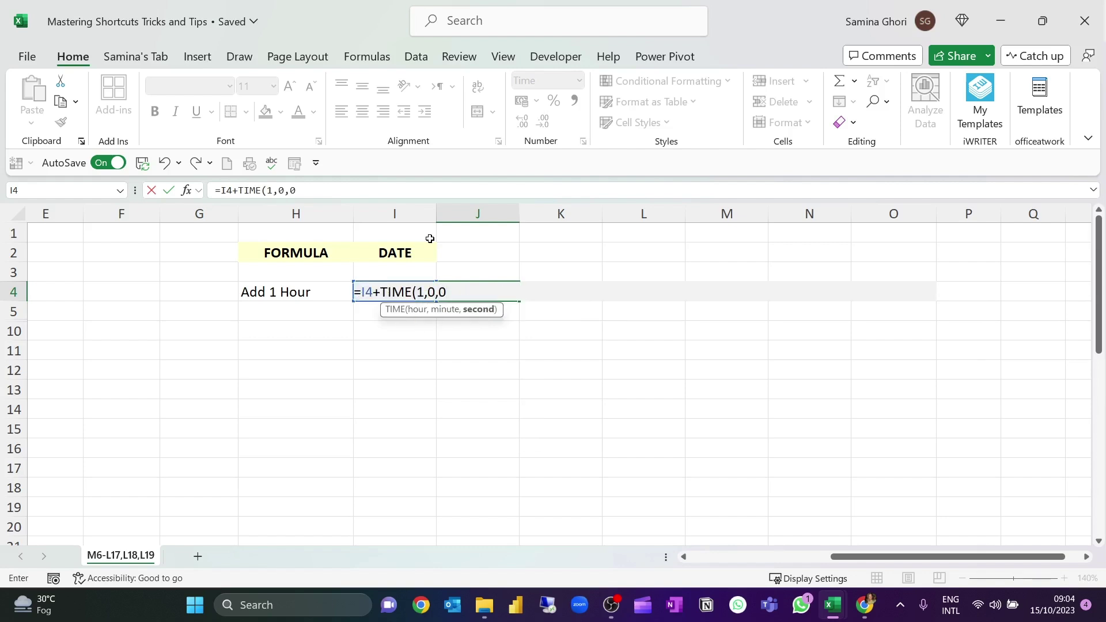
text())
key(Return)
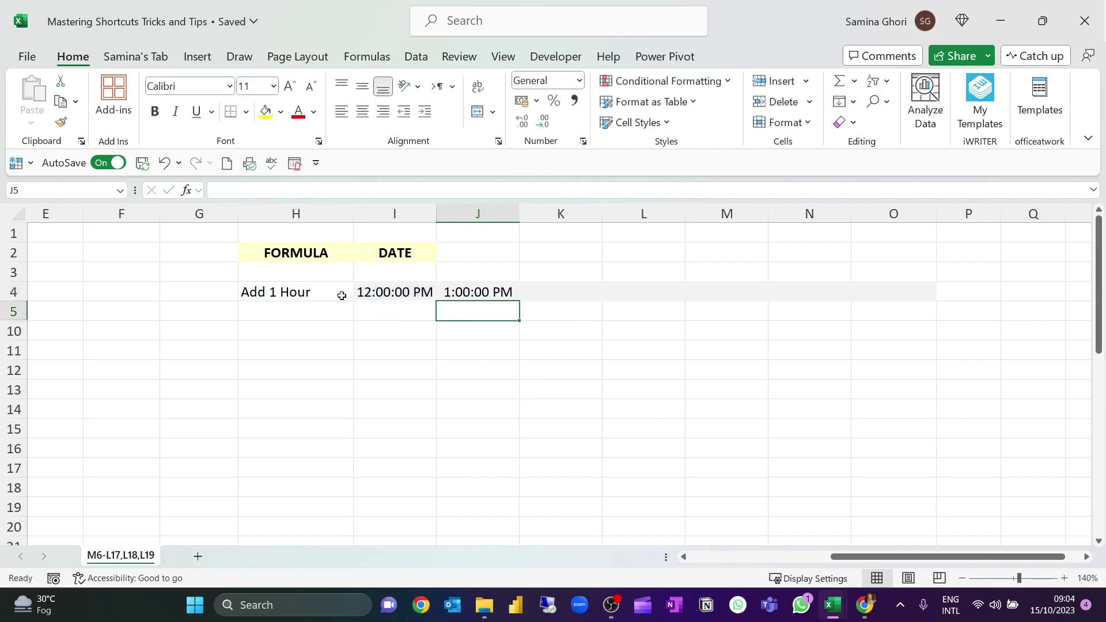
Fill the one-hour TIME formula from J4 across to O4
click(501, 291)
drag(519, 302, 880, 330)
click(476, 309)
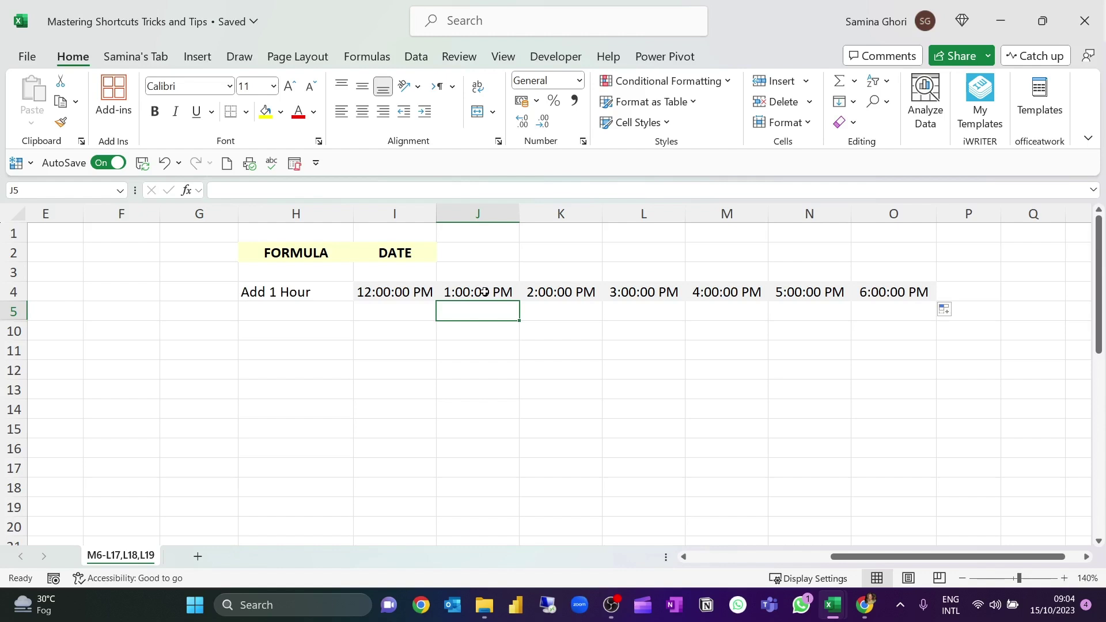
Change the J4 formula to =I4-TIME(1,0,0) and refill it across to O4 to count back hourly
click(484, 292)
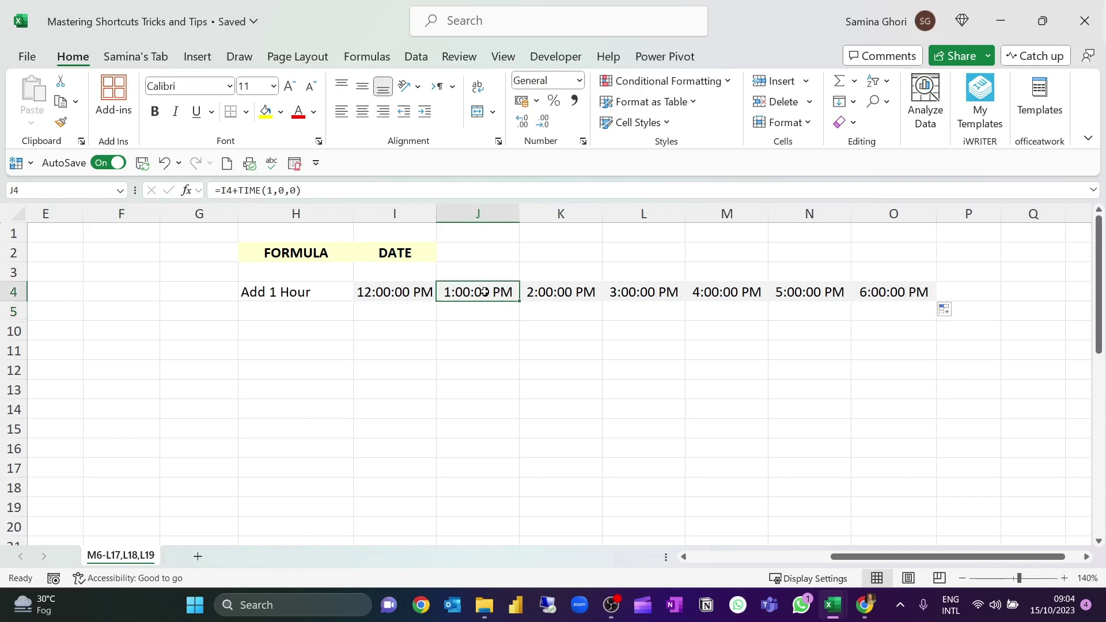
click(239, 189)
key(BackSpace)
text(-)
key(Return)
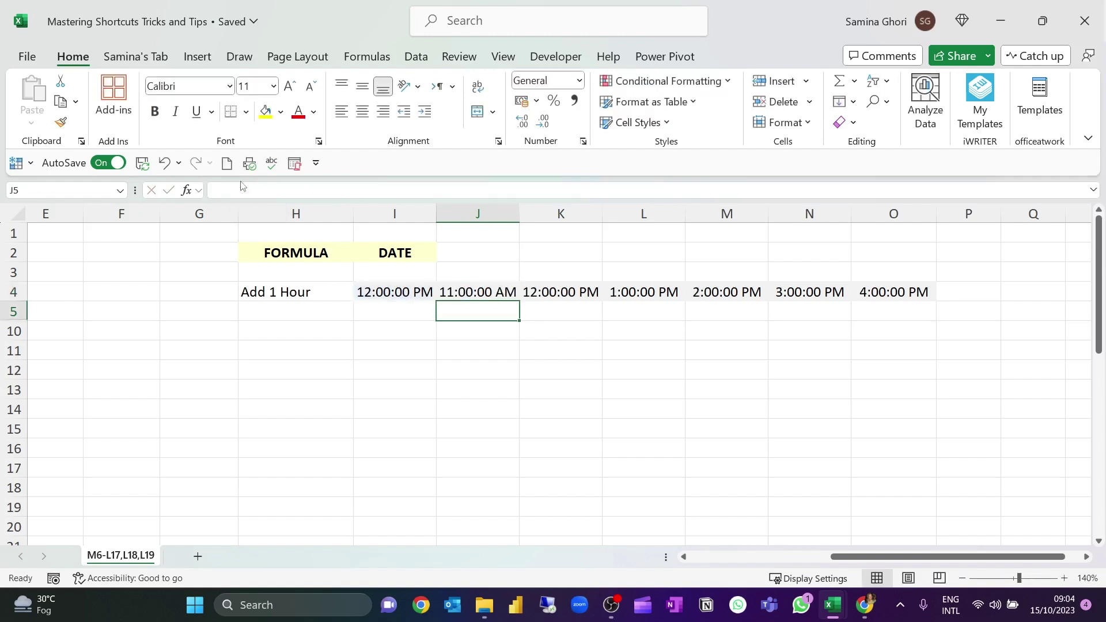
click(501, 295)
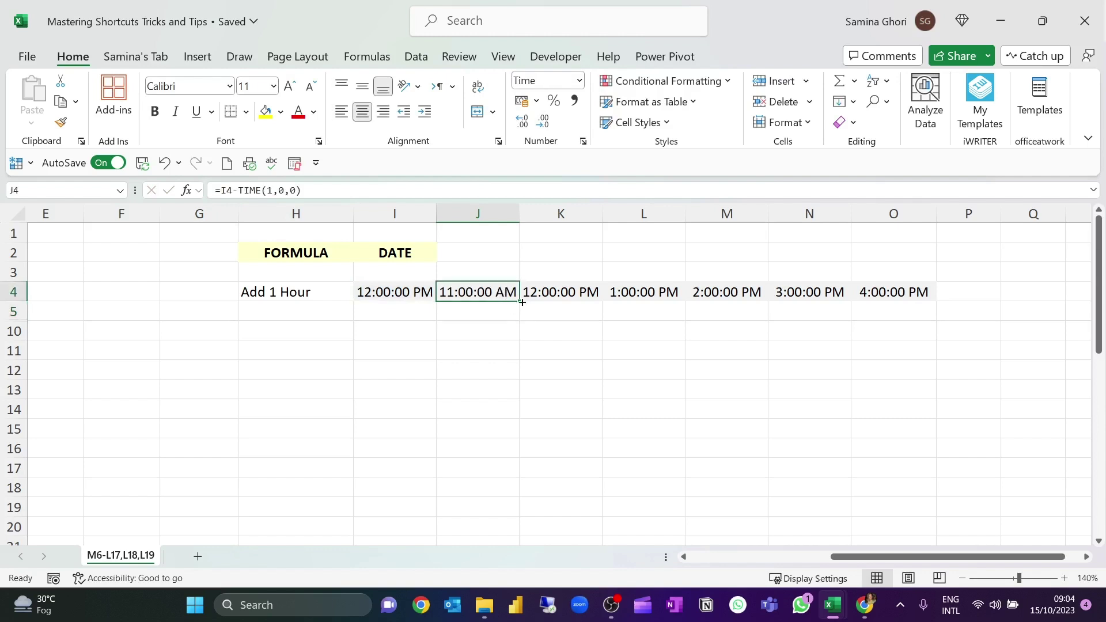
drag(522, 302, 945, 312)
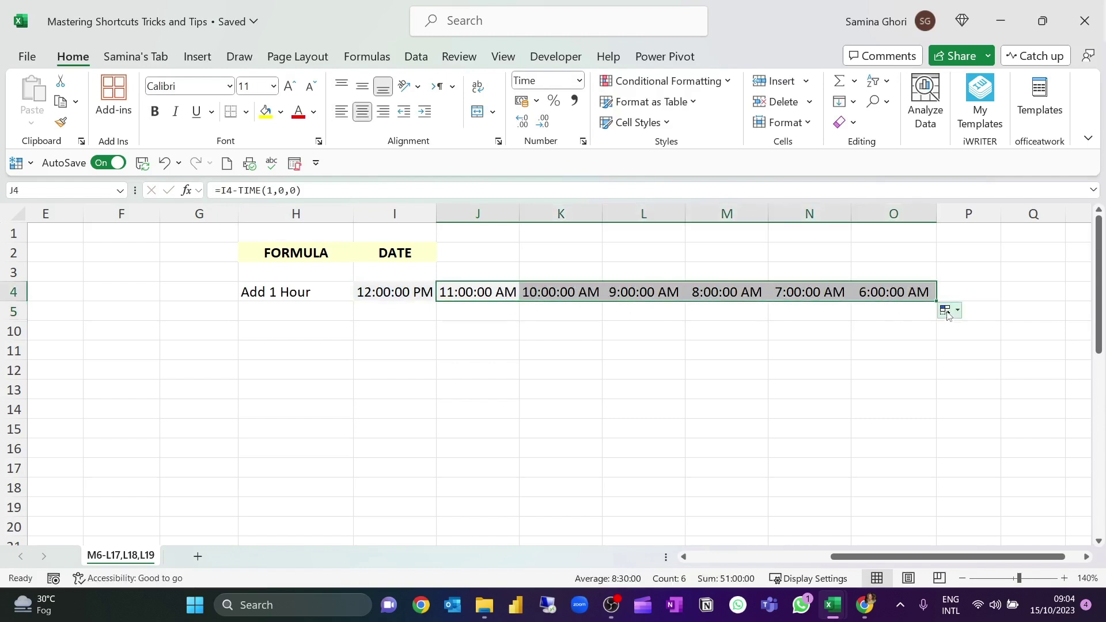
click(471, 310)
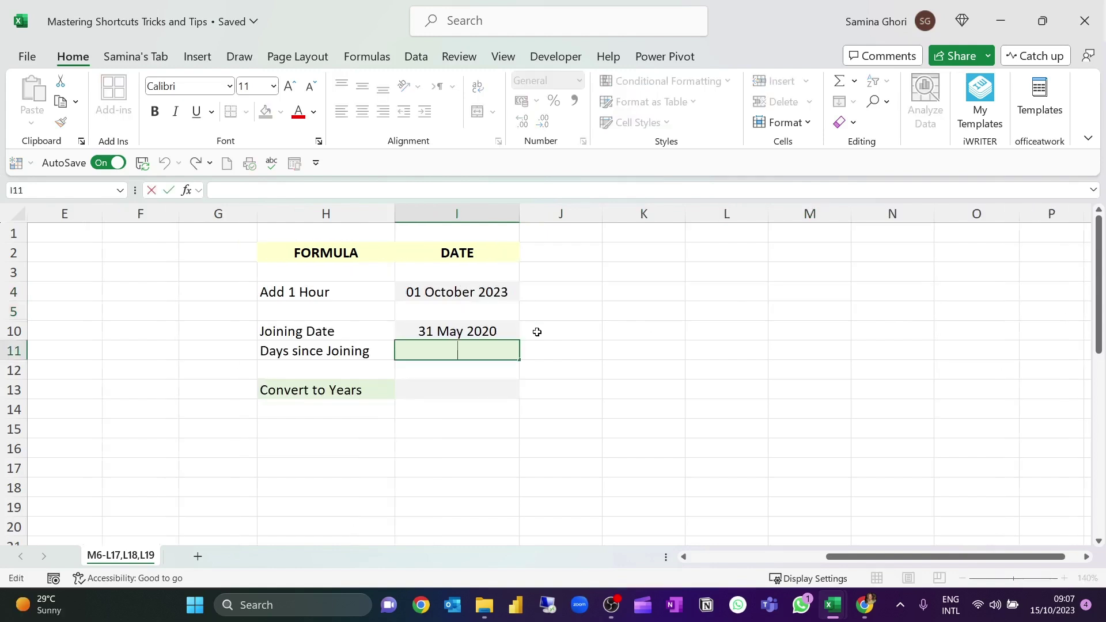
Calculate the days since joining in I11 with the formula =I4-I10
click(448, 391)
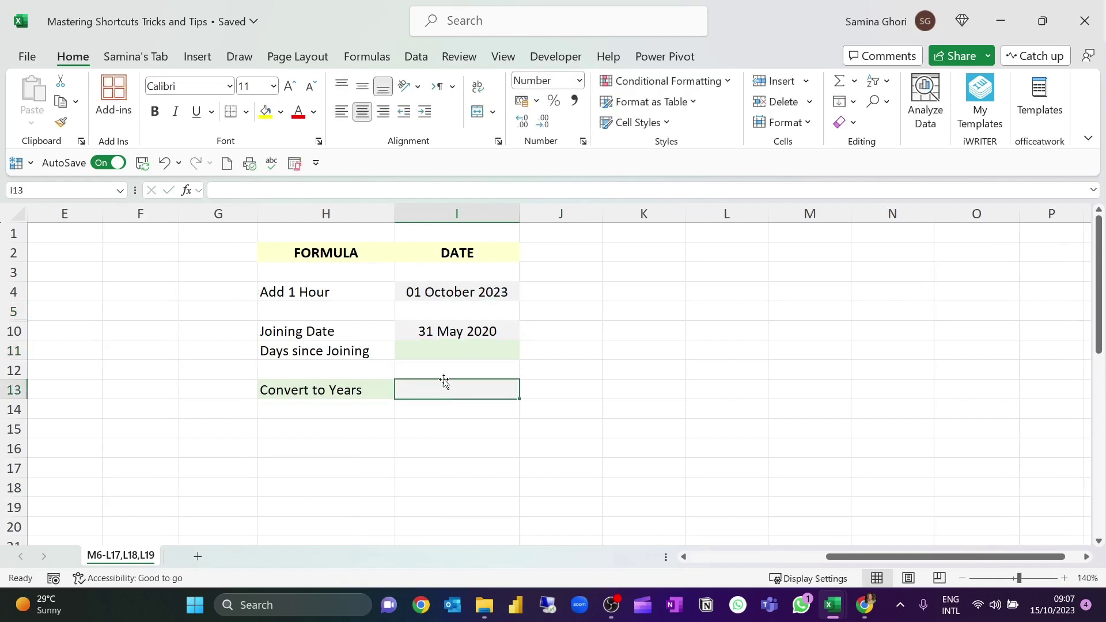
click(456, 353)
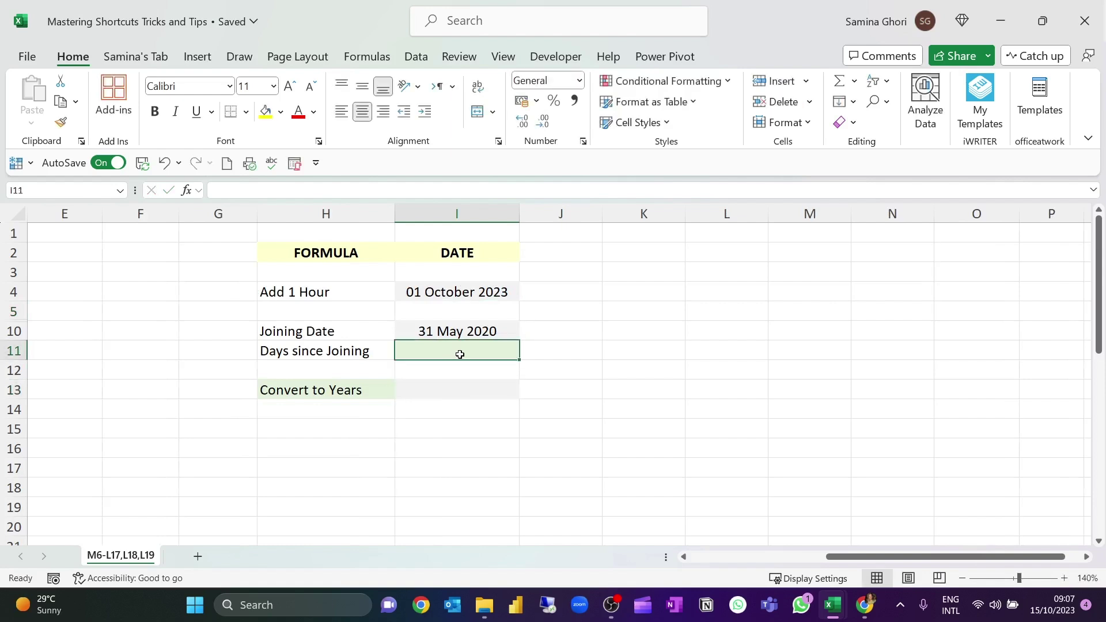
text(=)
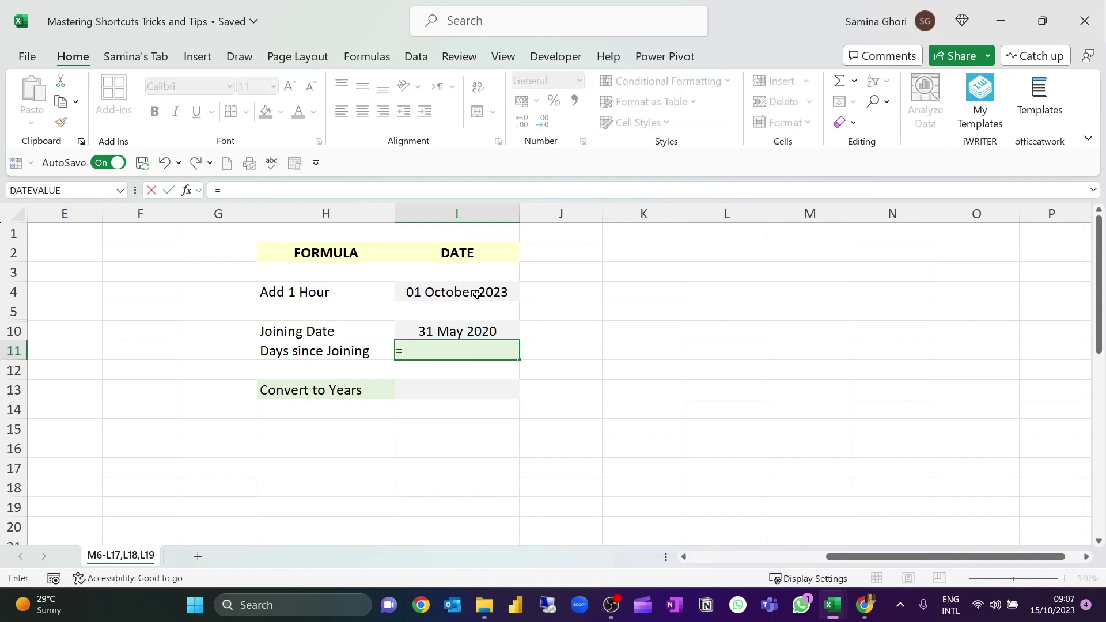
click(477, 295)
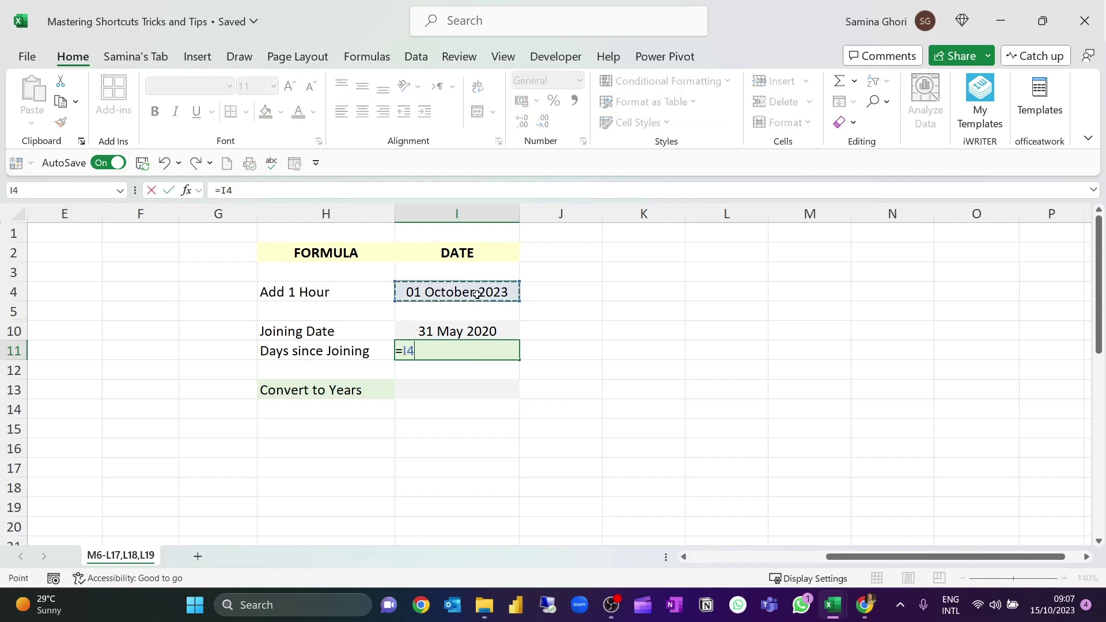
text(-)
click(476, 331)
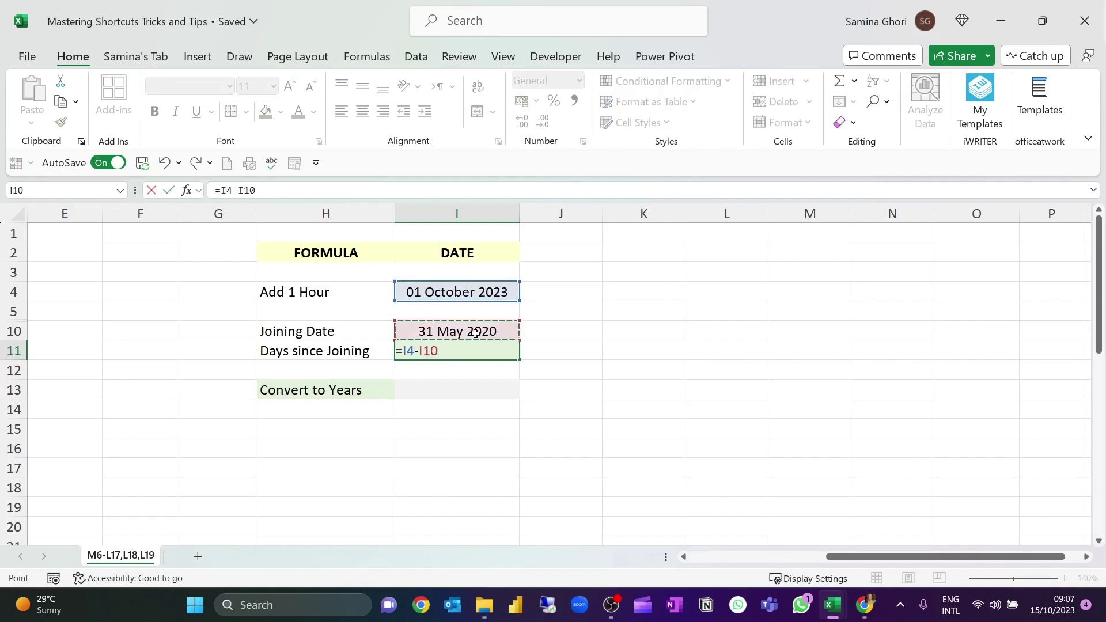
key(Return)
click(481, 347)
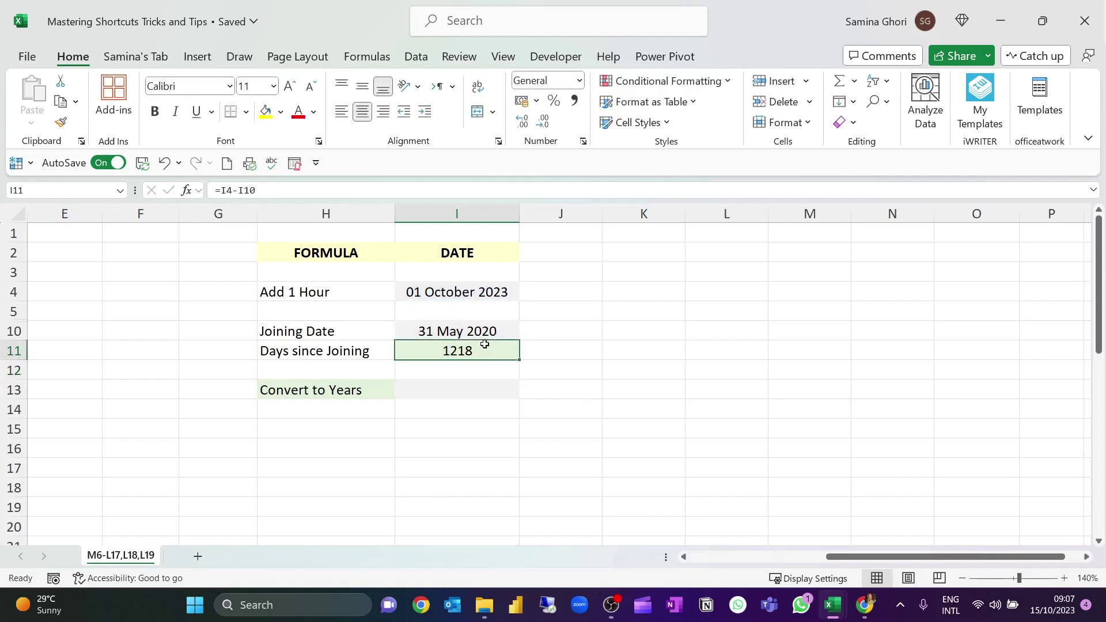
Calculate the years since joining in I13 with the formula =YEARFRAC(I4,I10)
click(481, 390)
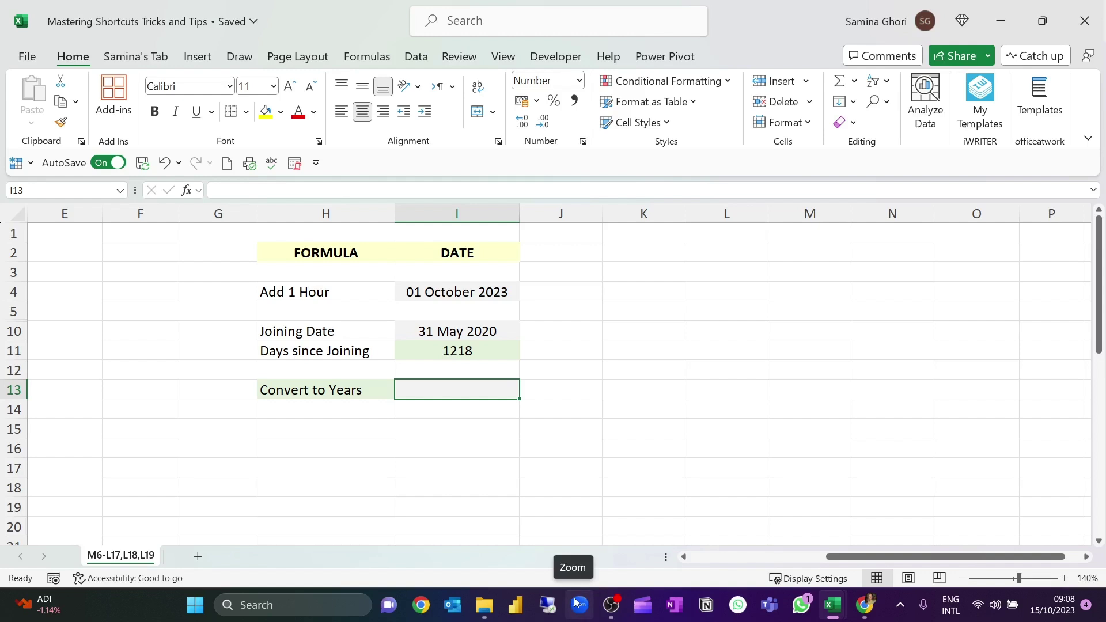
text(=yea)
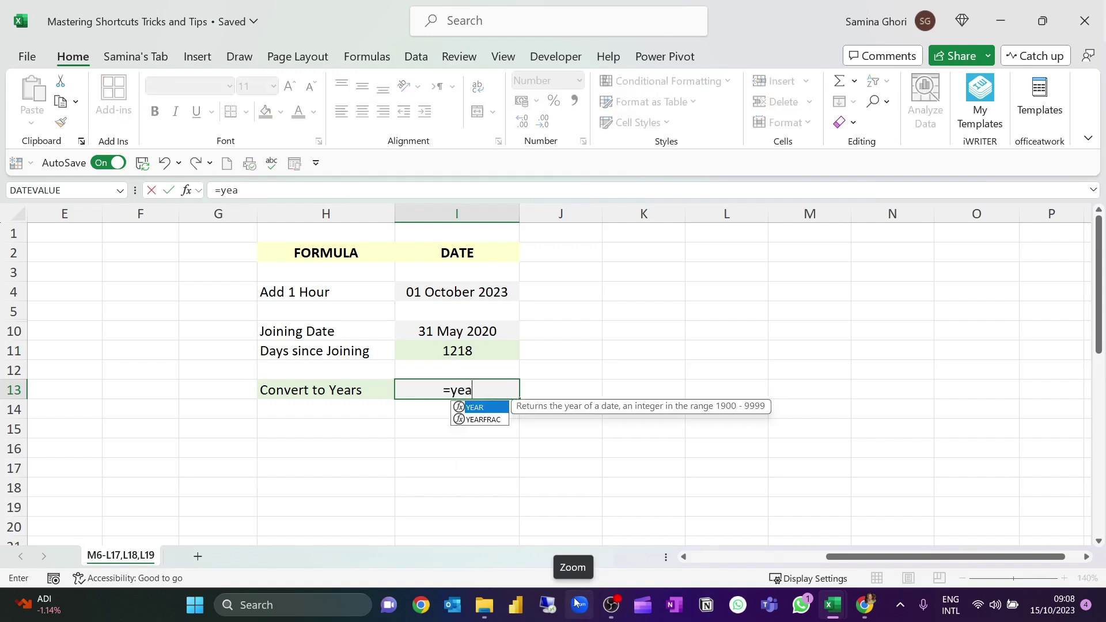
key(Down)
key(Tab)
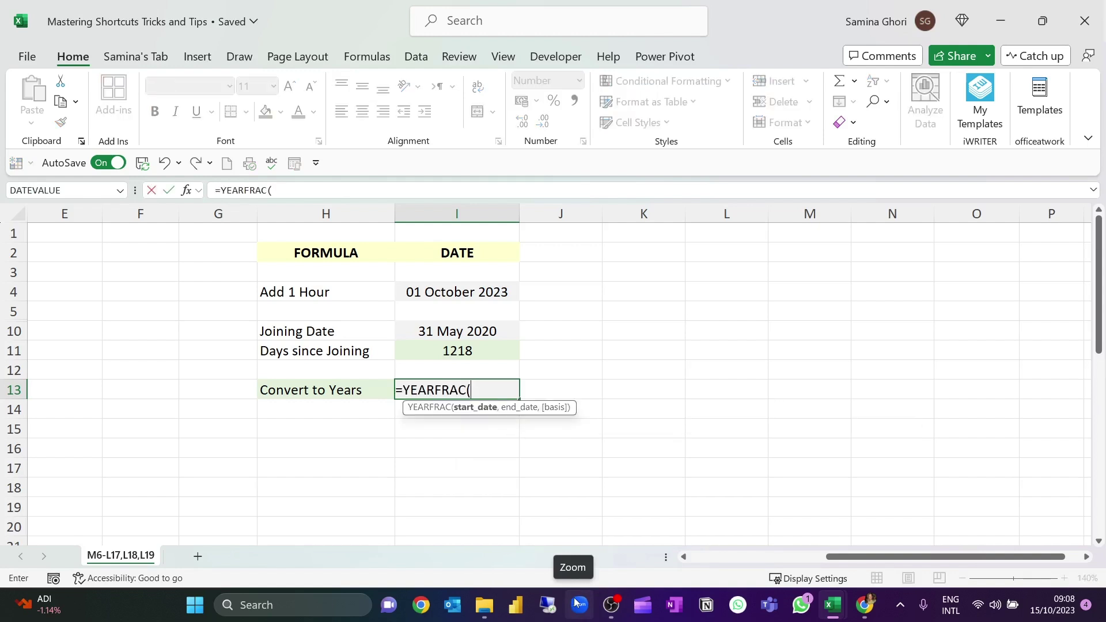
click(480, 293)
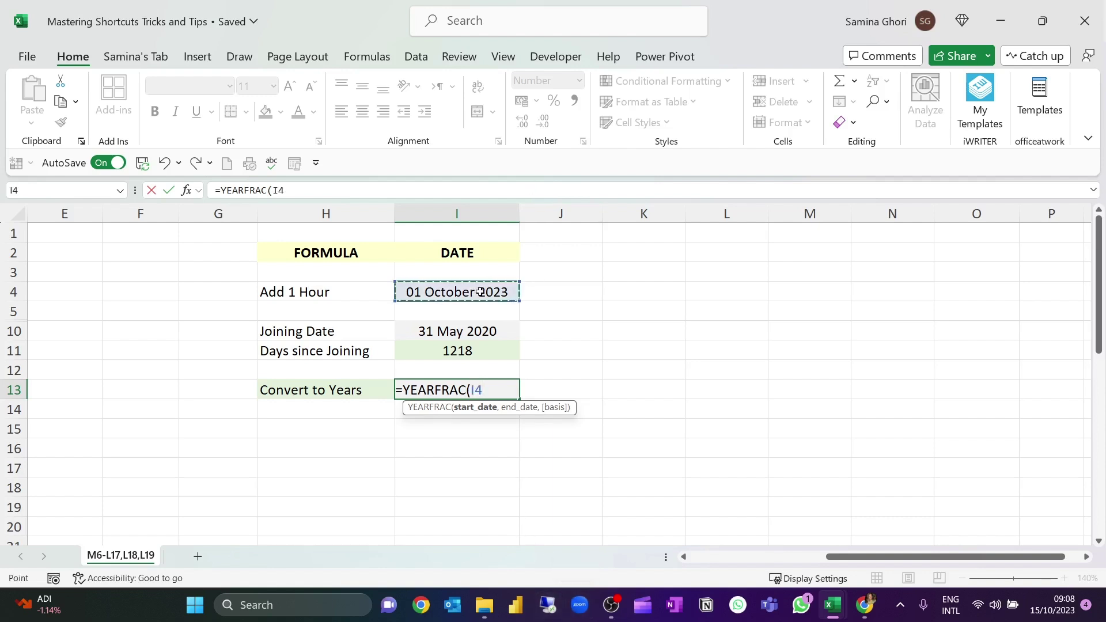
text(,)
click(492, 330)
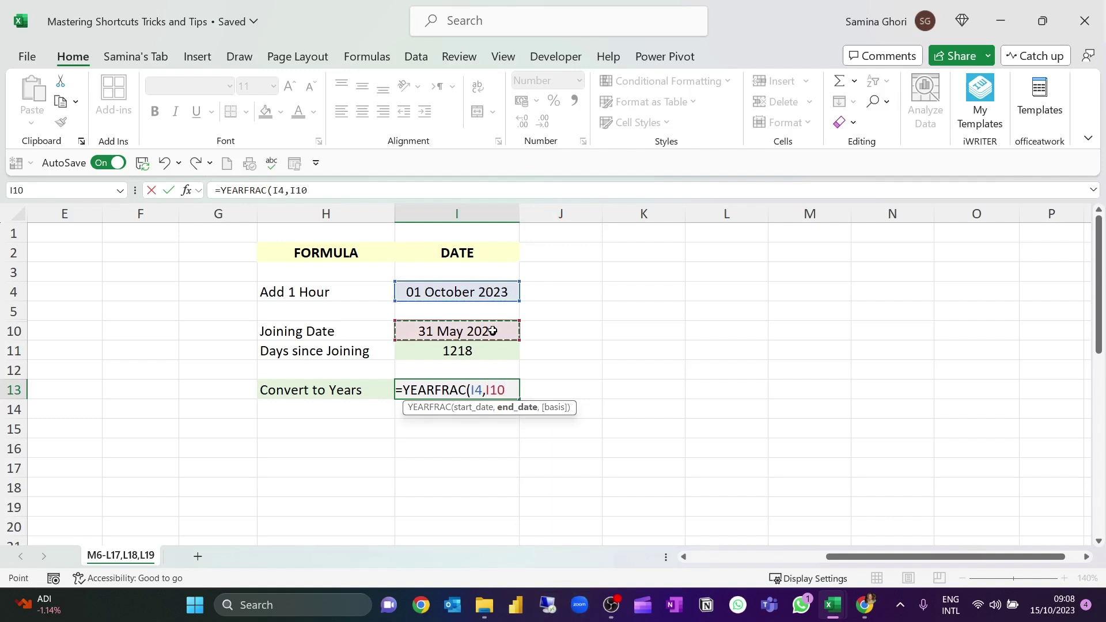
text())
key(Return)
click(479, 387)
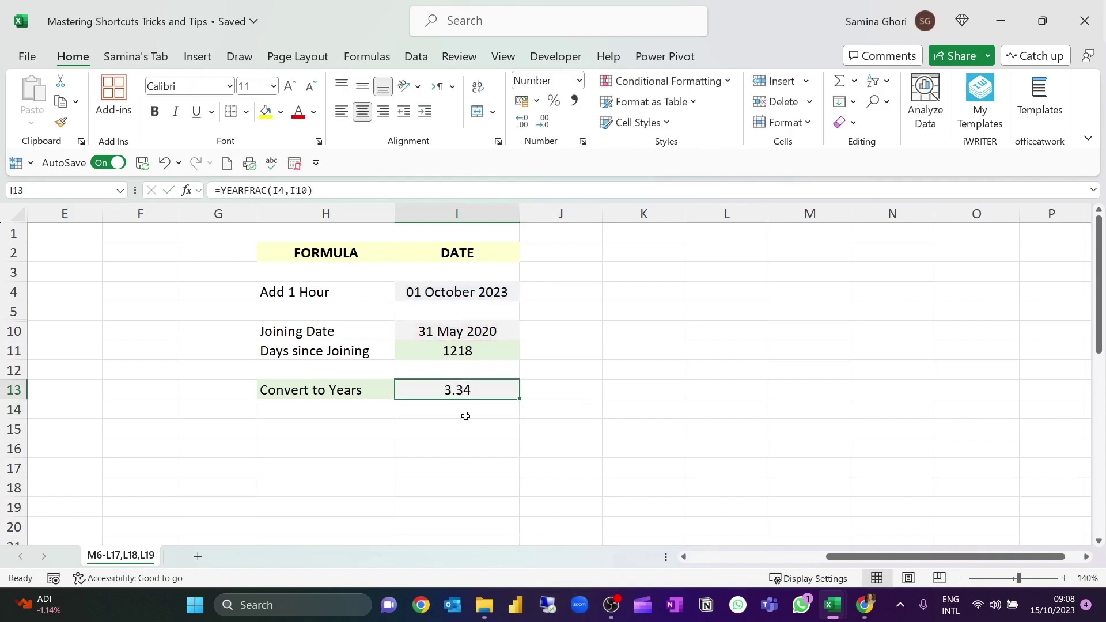
click(465, 411)
click(472, 423)
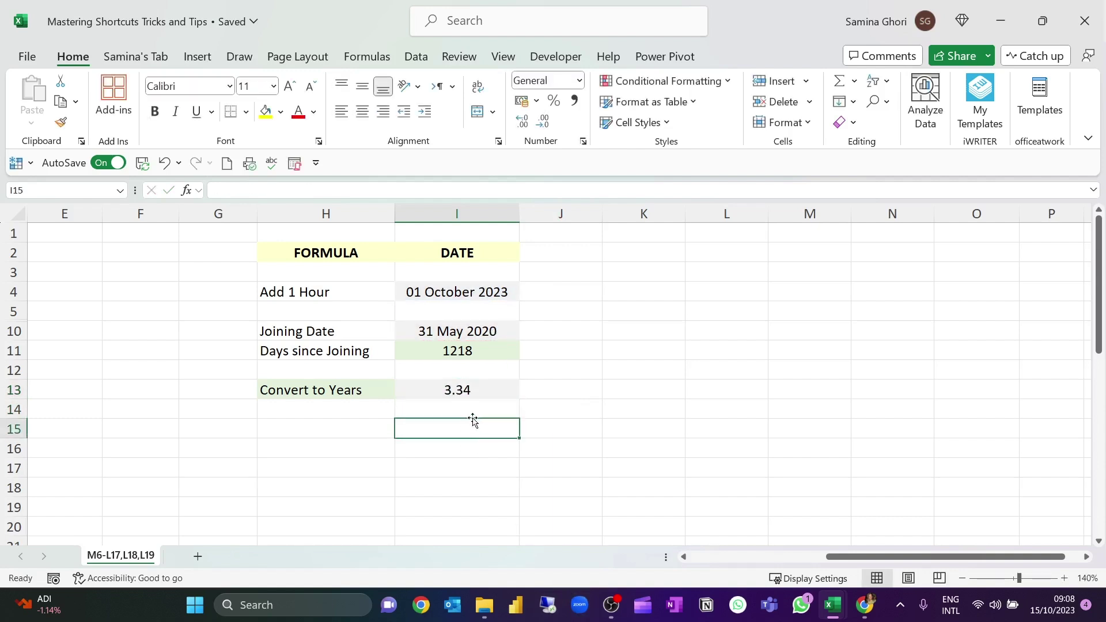
Calculate the week number of the I4 date in I10 with the formula =WEEKNUM(I4)
double_click(464, 336)
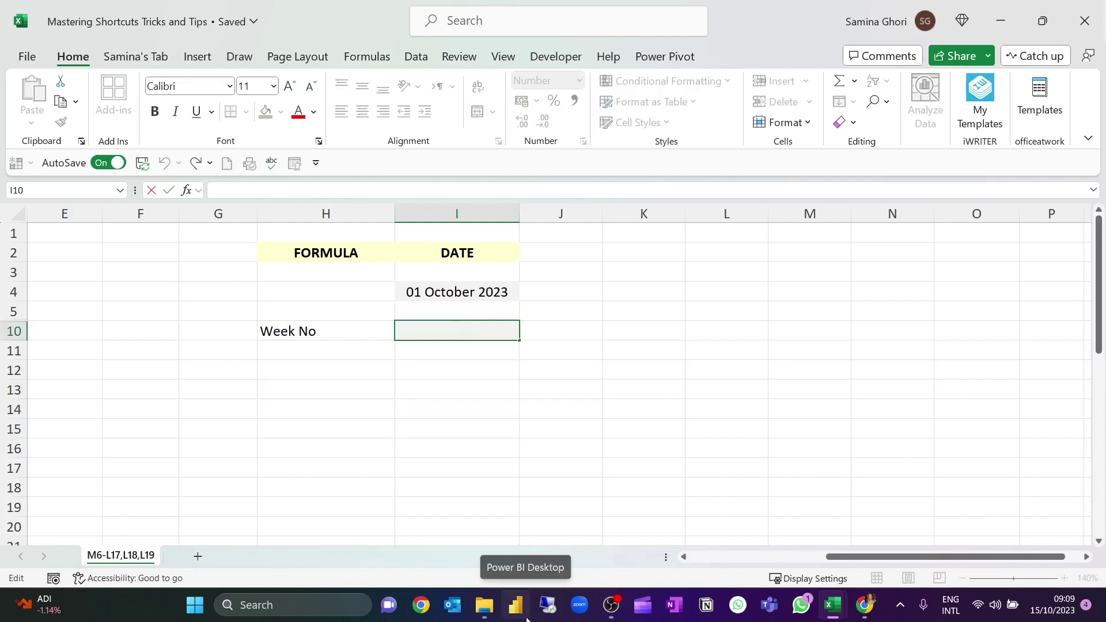
text(=week)
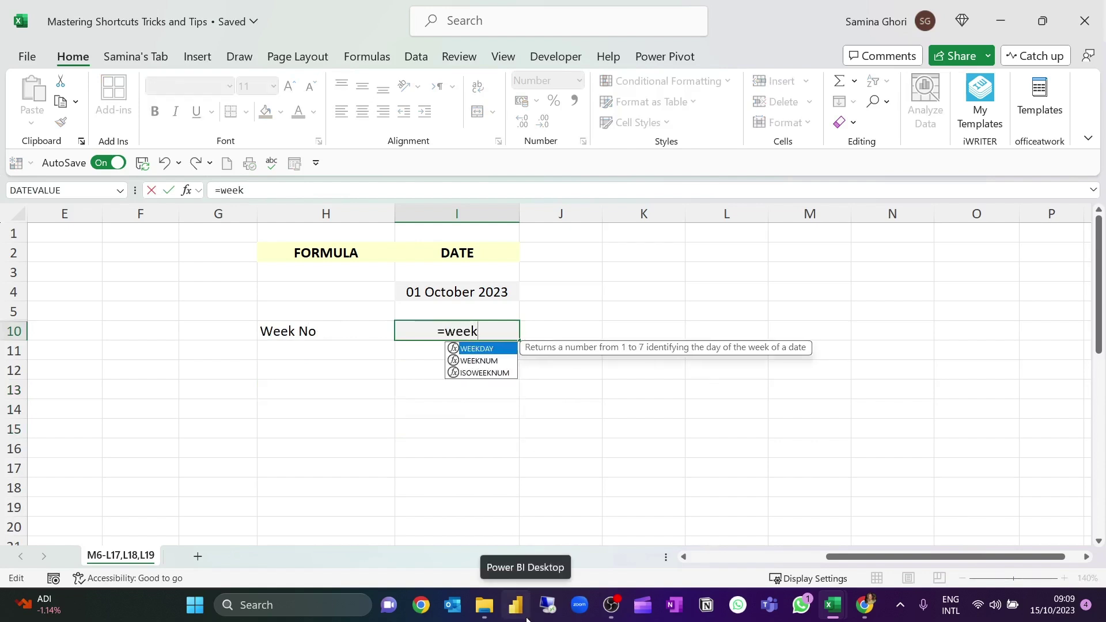
key(Tab)
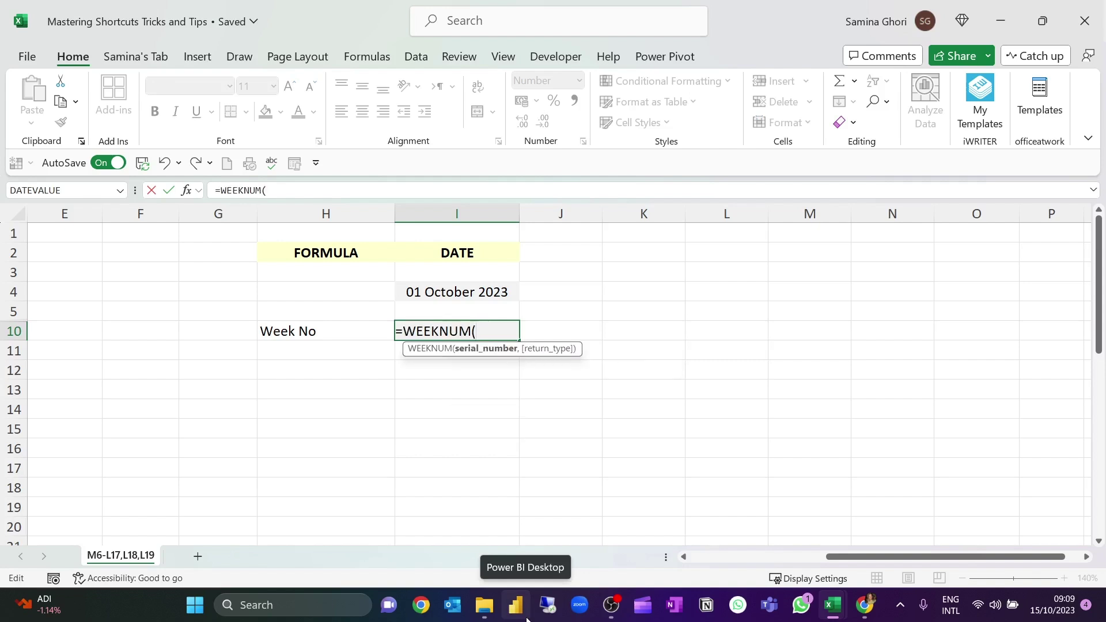
click(485, 298)
text())
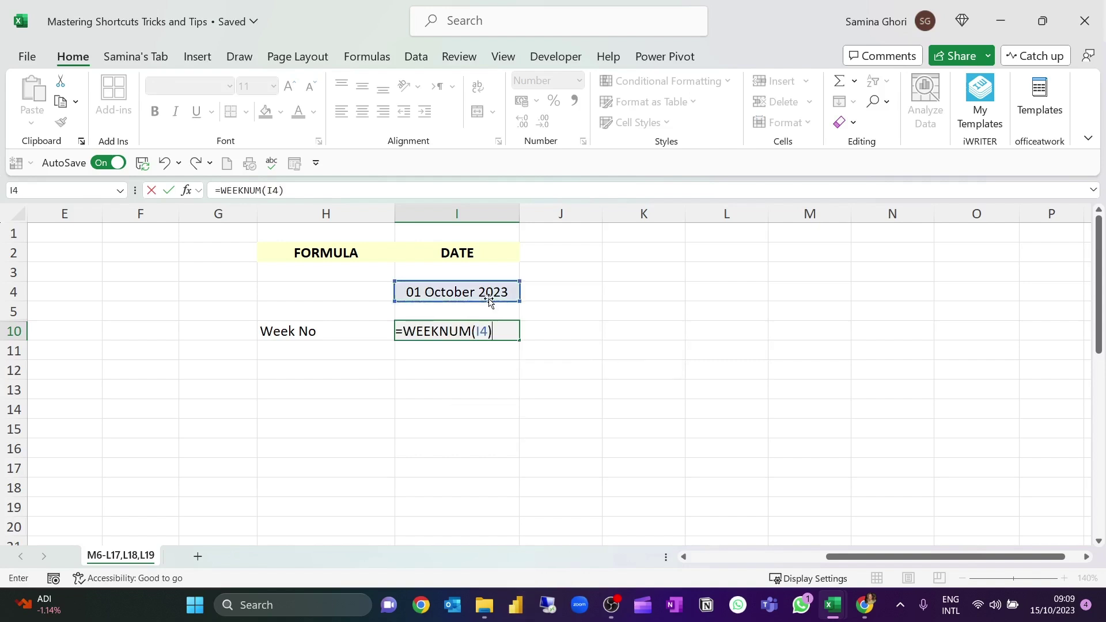
key(Return)
click(459, 327)
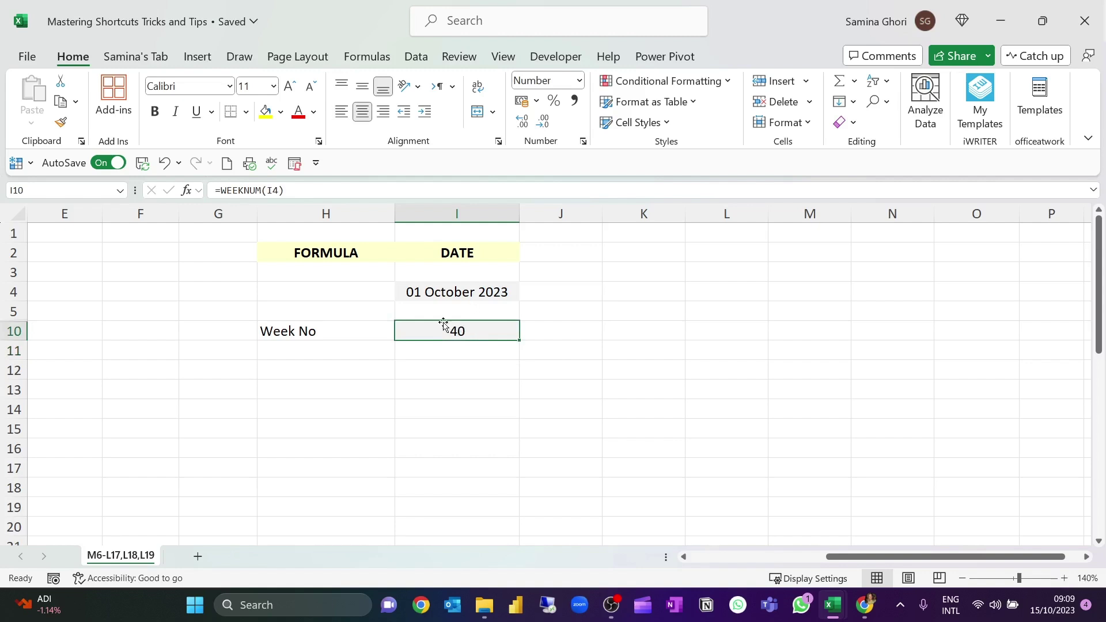